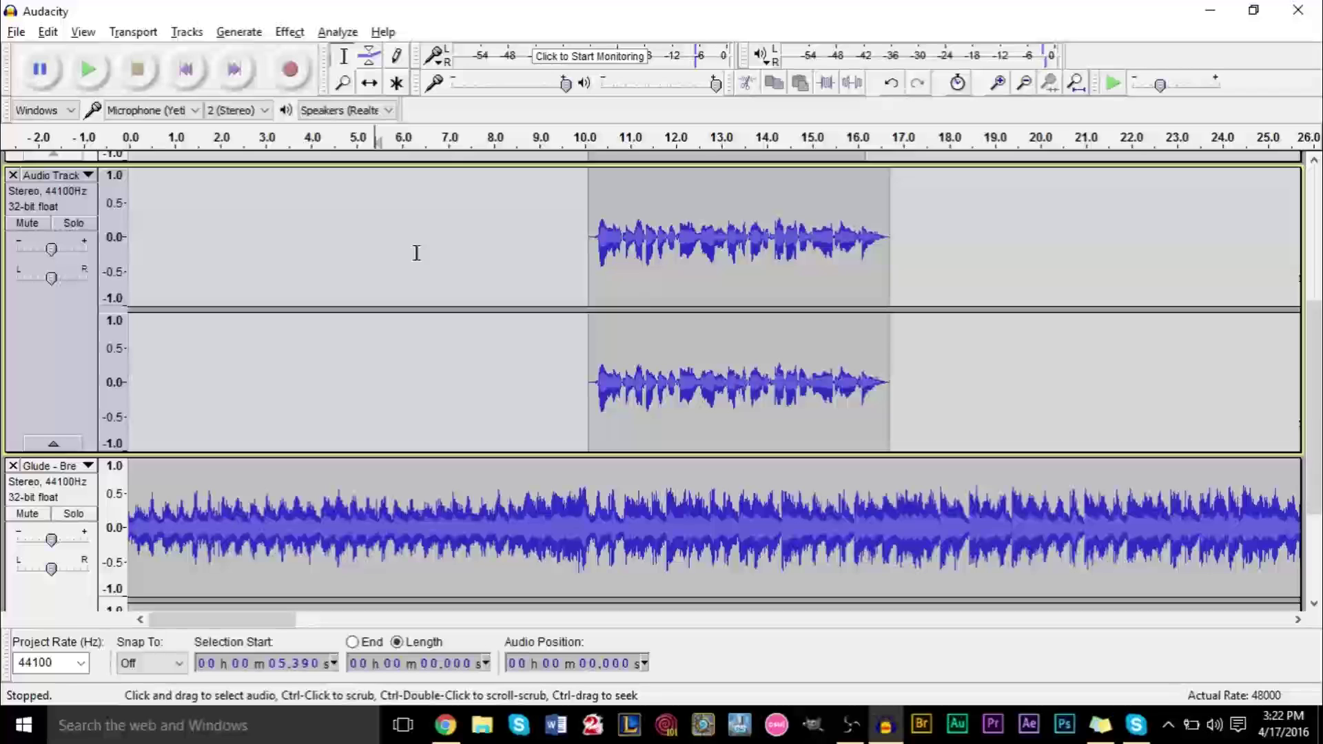
- Place the cursor in the Glude music track at 10.119 s, where the voice starts
scroll(452, 236, down, 3)
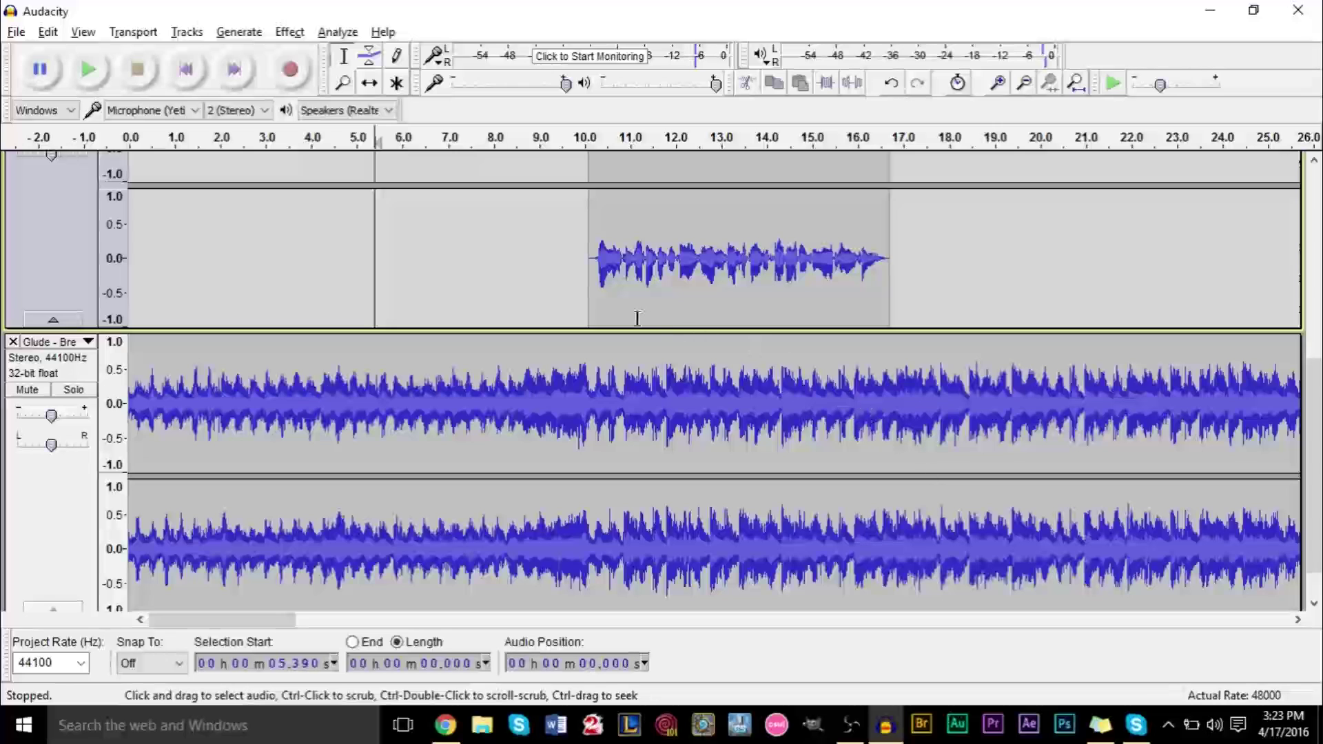
click(367, 361)
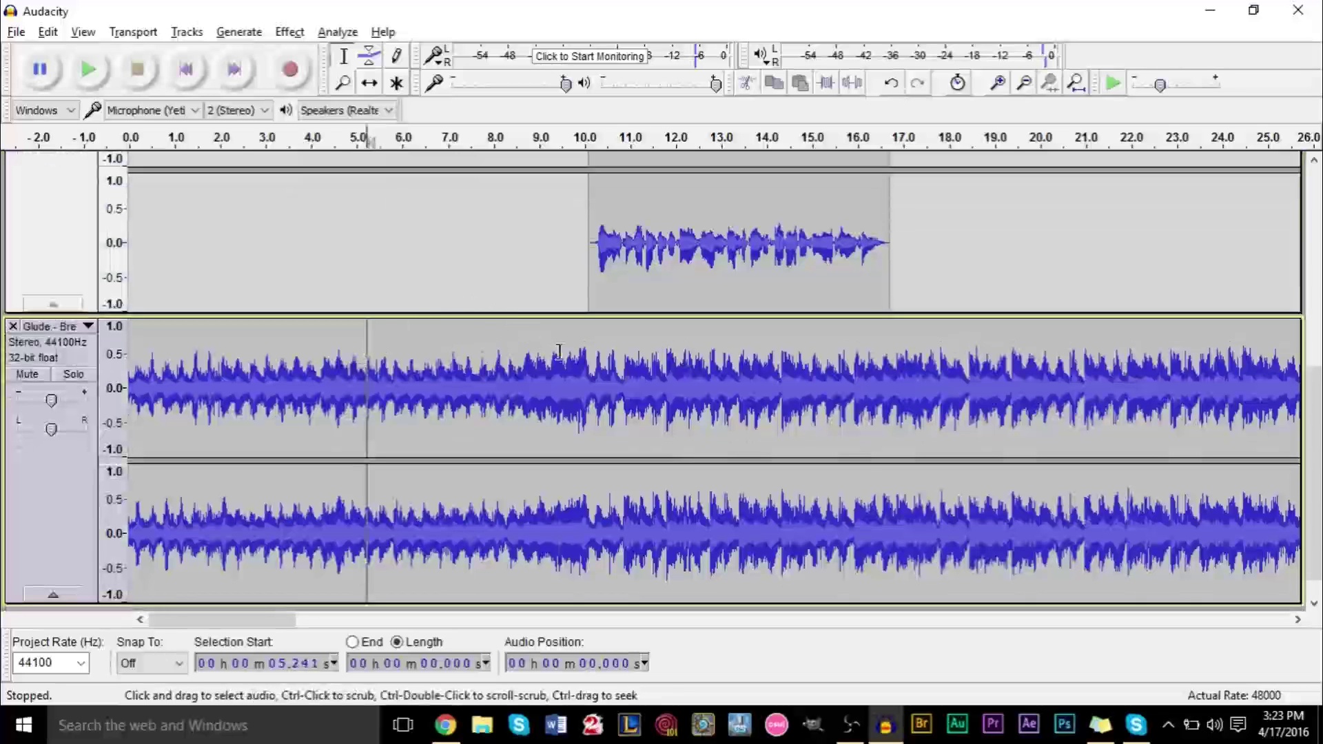
click(590, 365)
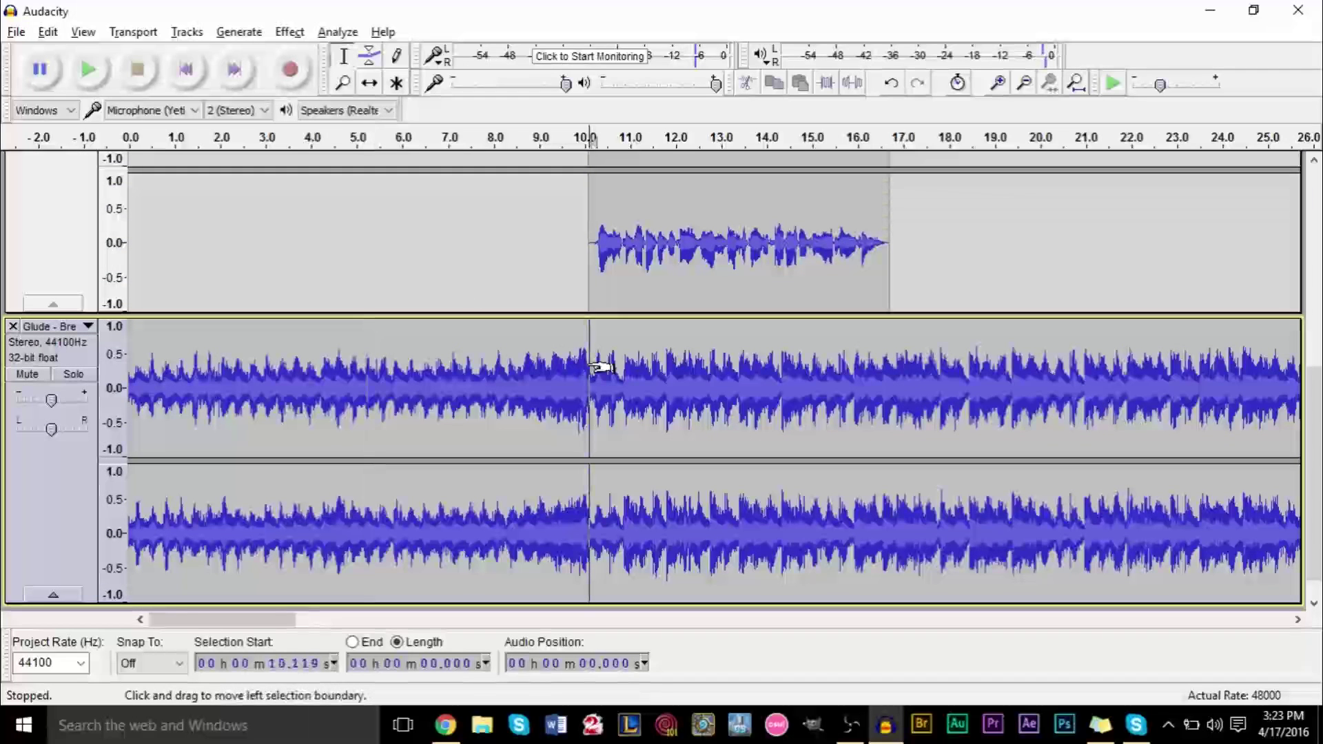
scroll(601, 367, down, 1)
scroll(464, 292, up, 2)
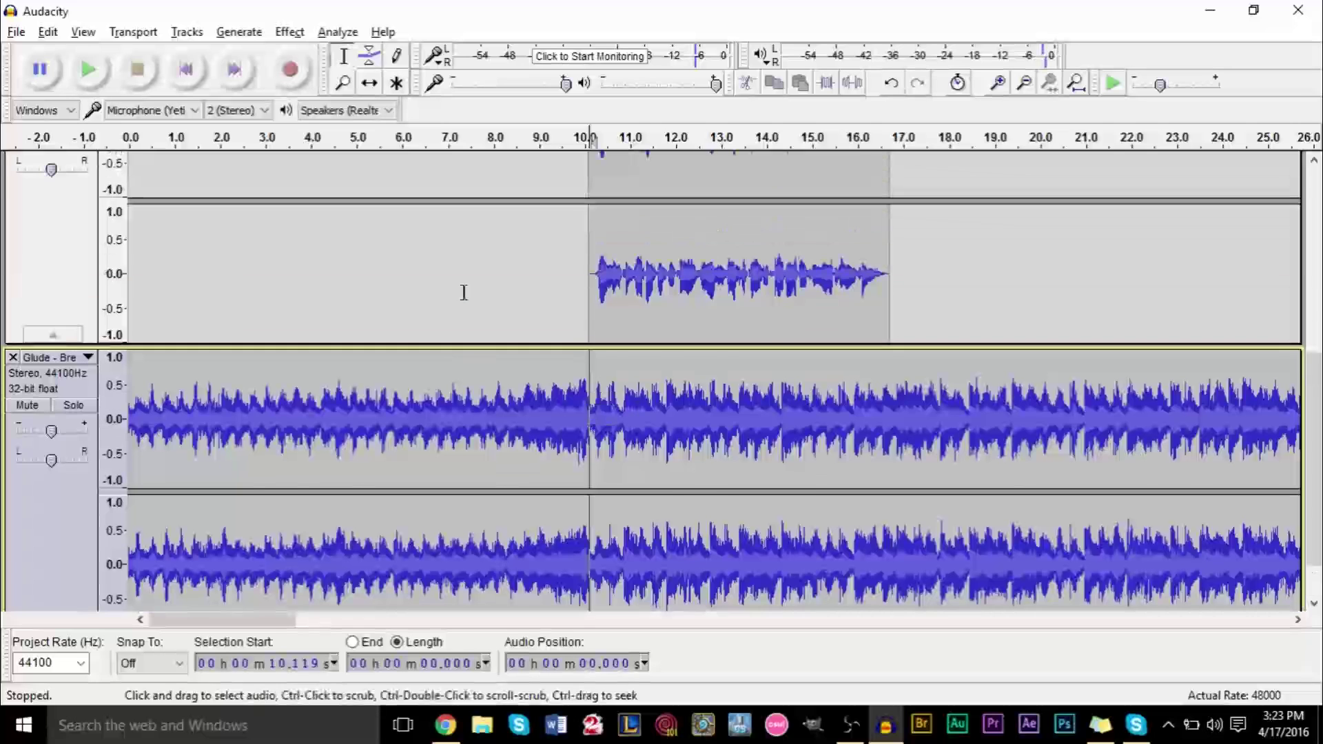
- Select the Envelope Tool, then return to the Selection Tool
click(371, 60)
scroll(513, 386, down, 2)
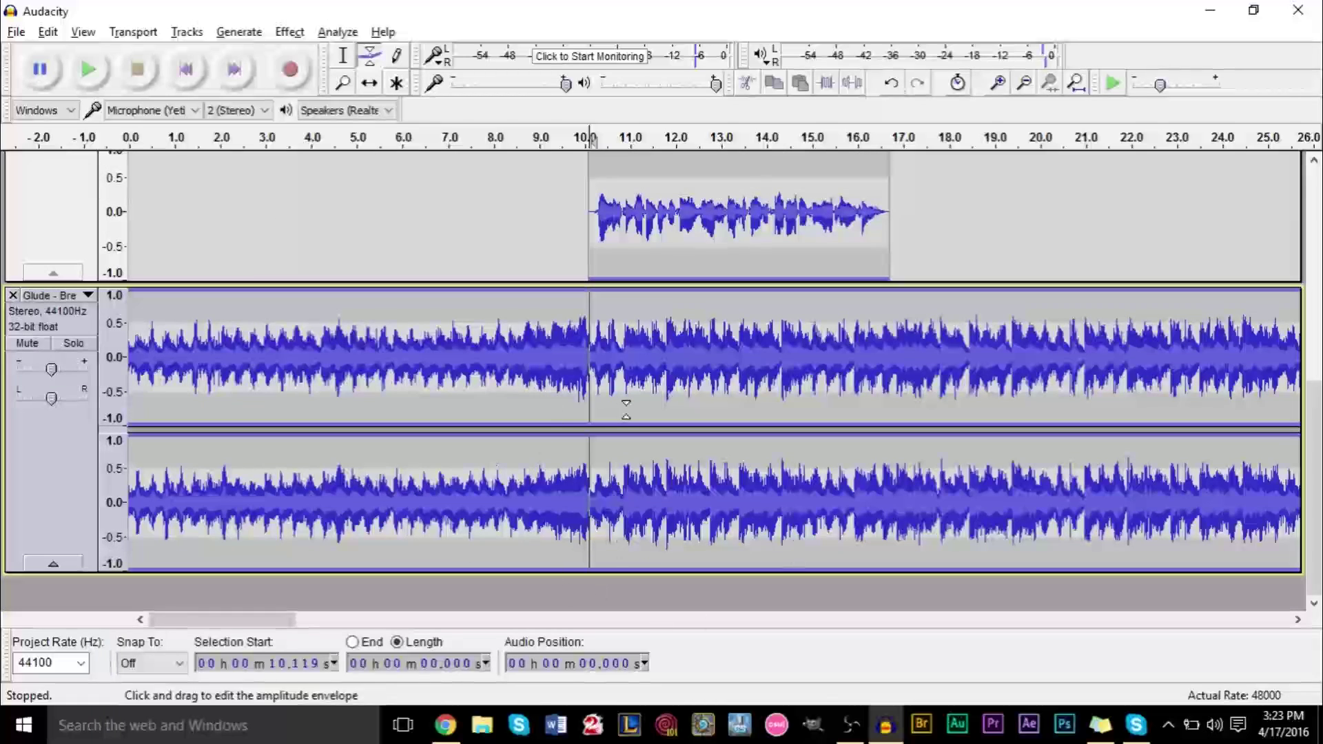
scroll(556, 407, up, 3)
scroll(556, 411, down, 3)
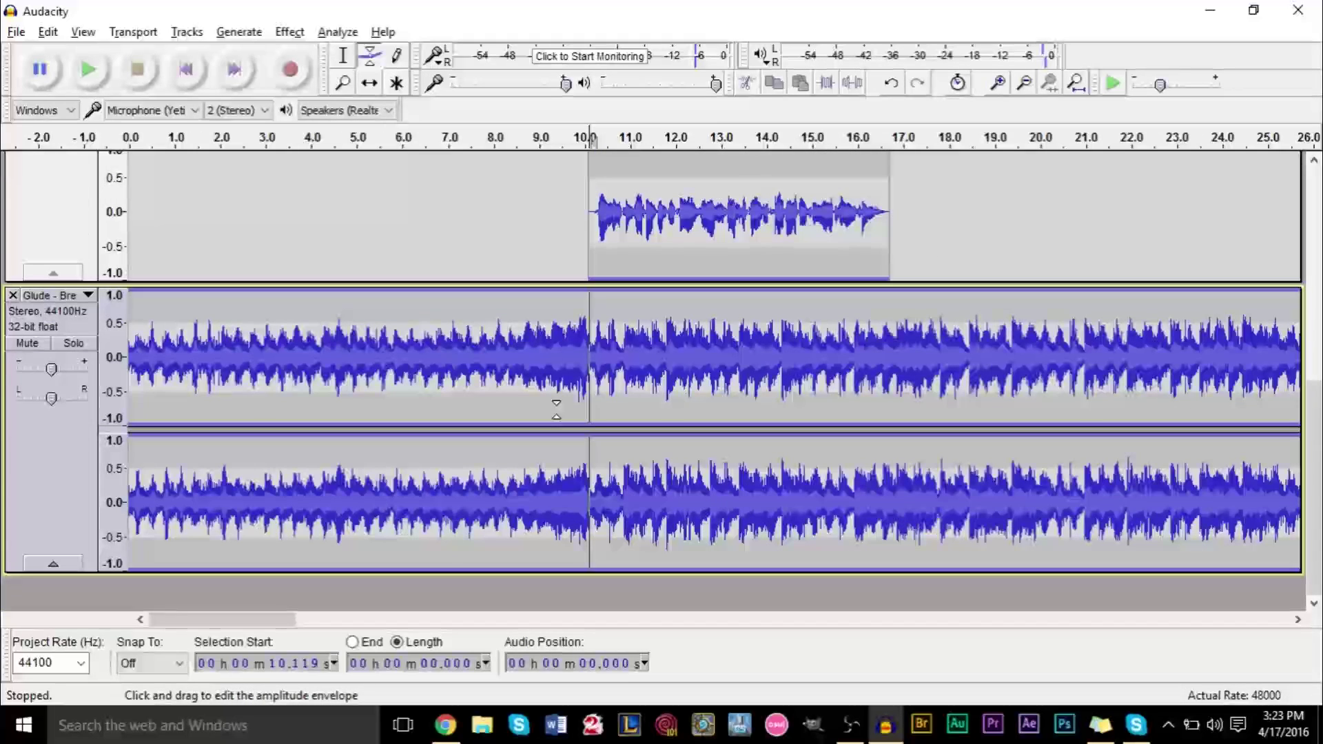
scroll(459, 363, up, 3)
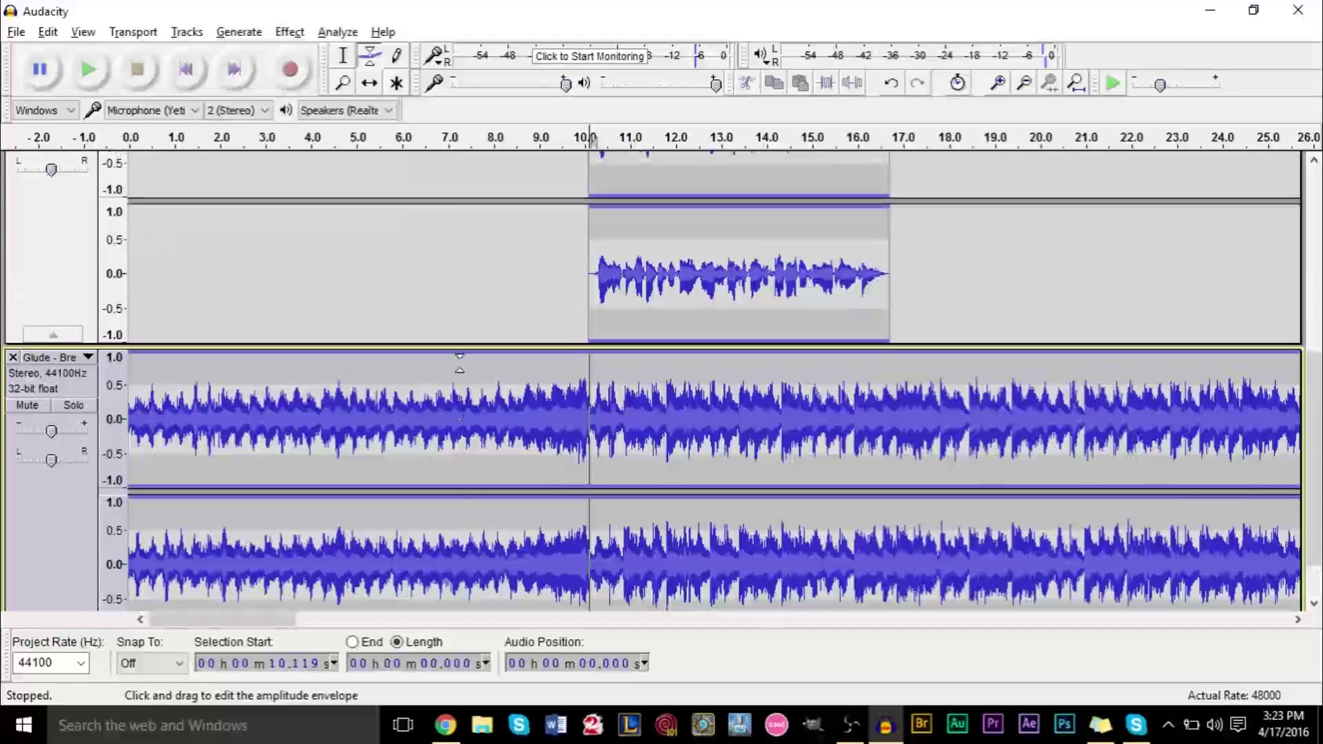
scroll(459, 363, down, 3)
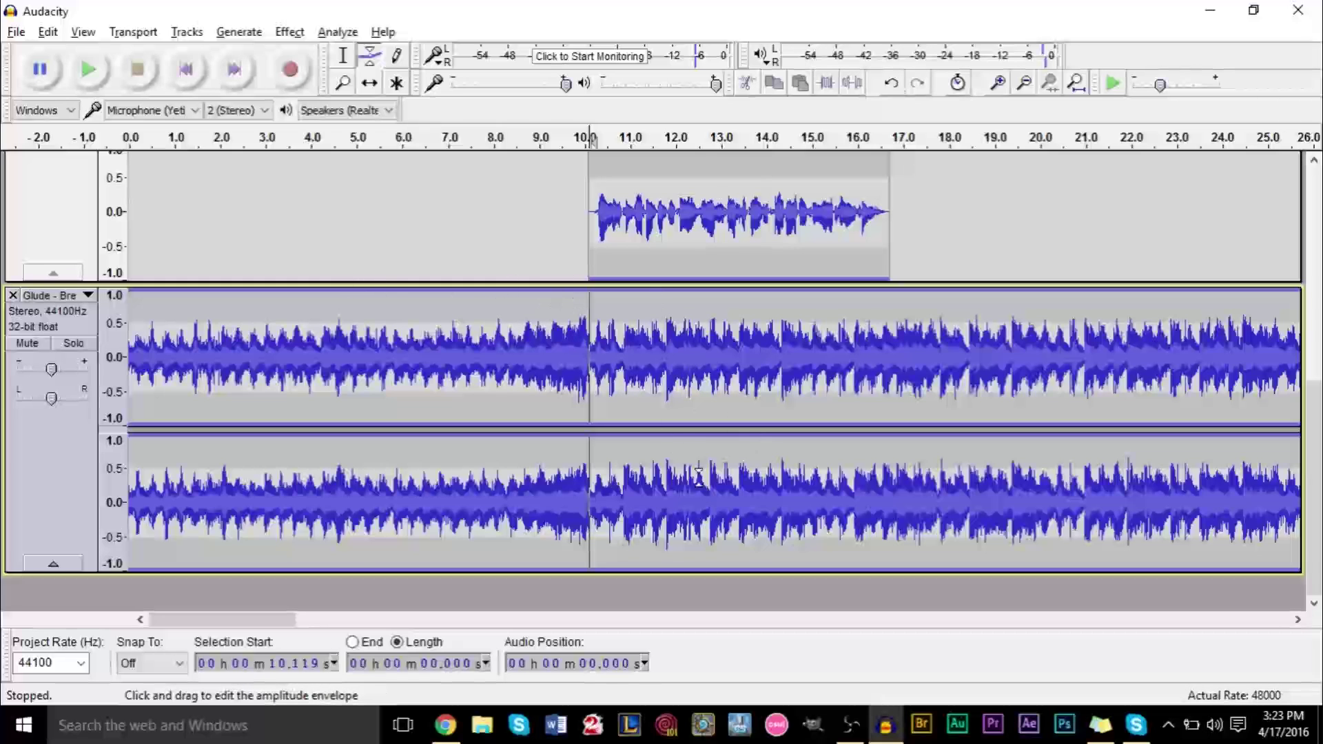
click(344, 57)
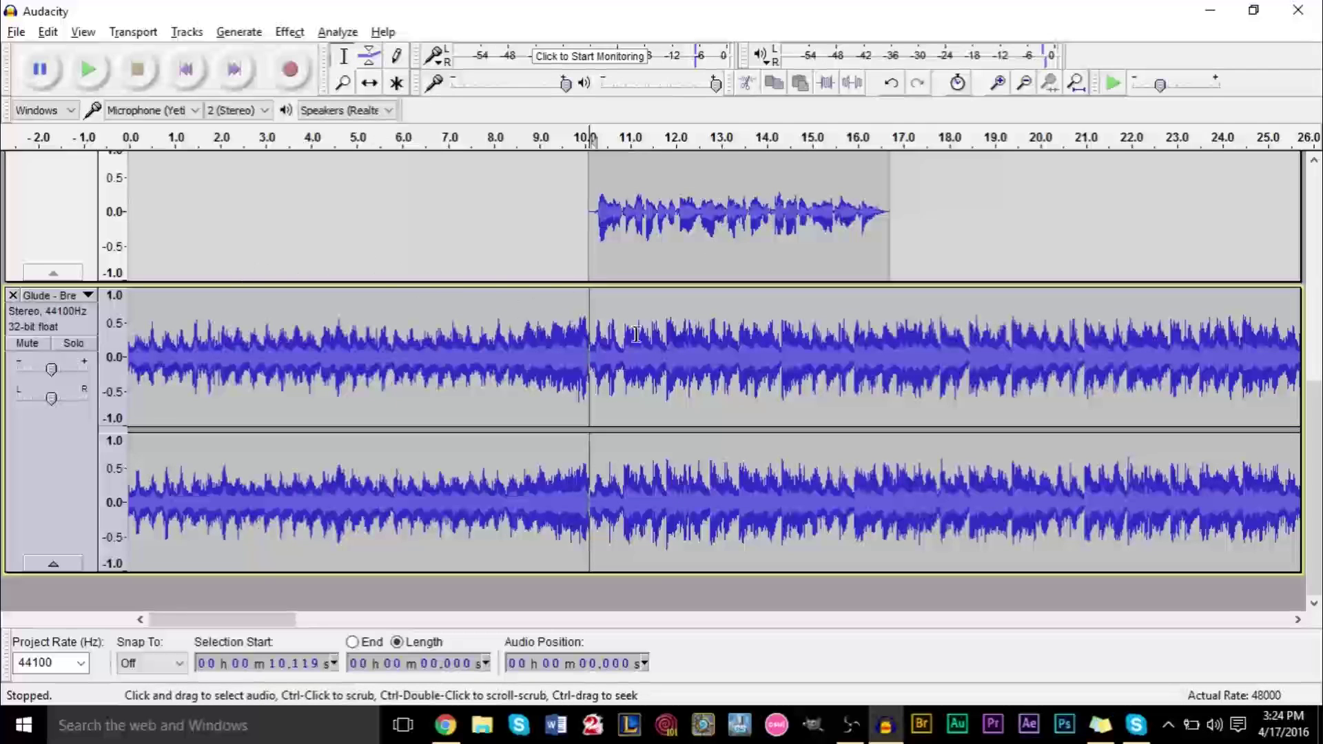
- Set an edit point near 10.6 s and preview the mix from about 9 s
scroll(666, 339, up, 3)
scroll(670, 334, up, 2)
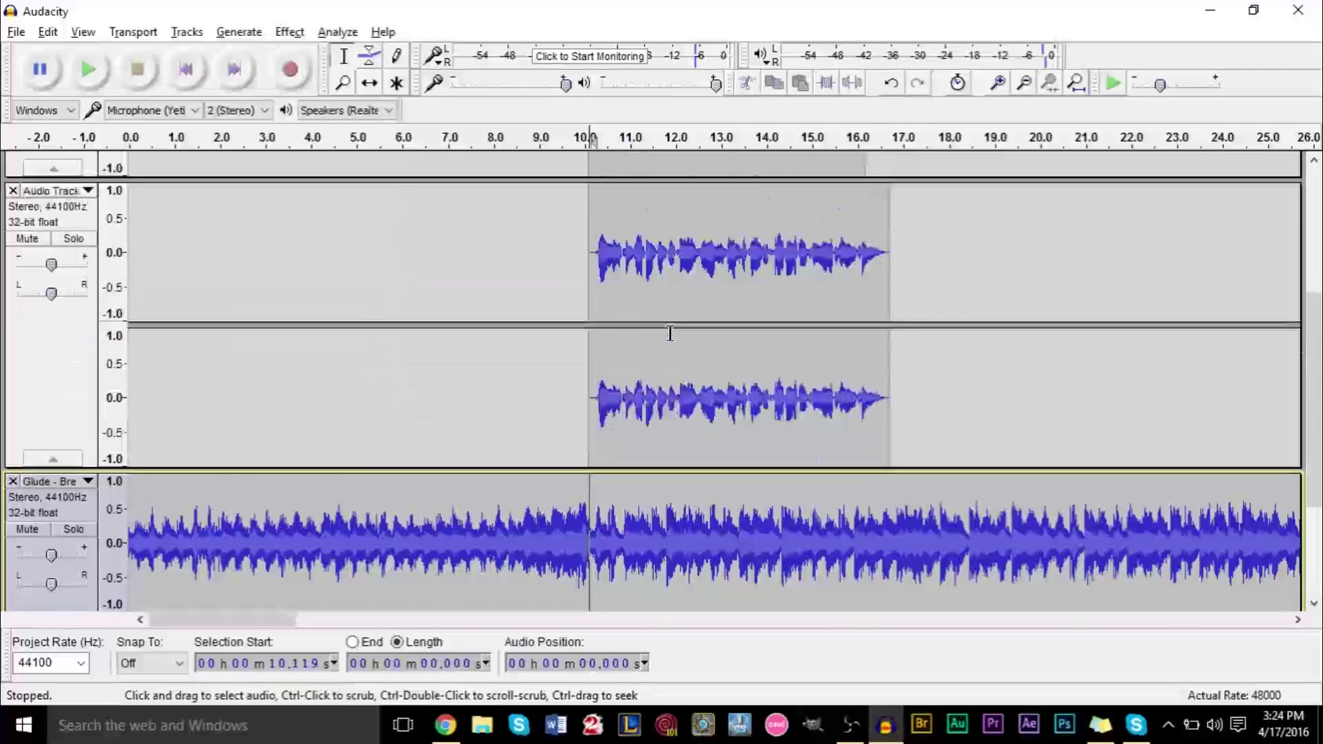
click(737, 266)
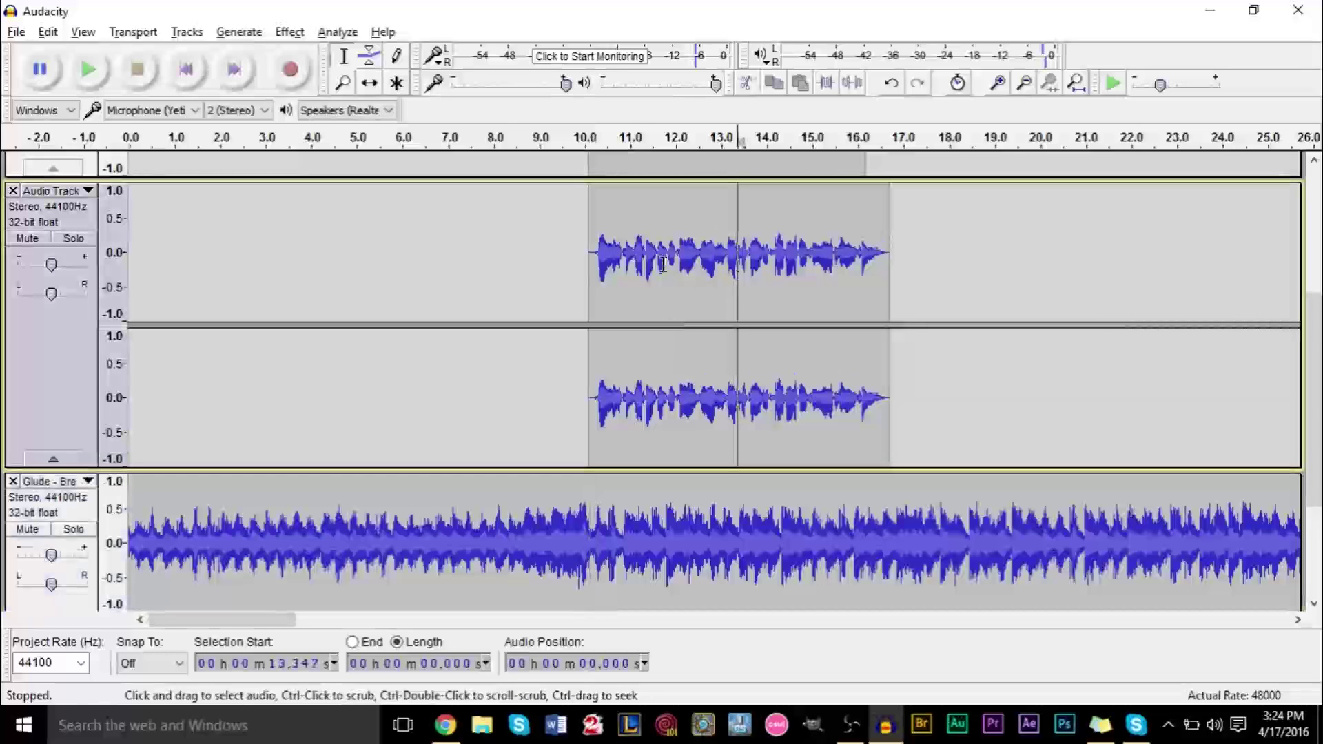
scroll(751, 282, down, 3)
click(609, 369)
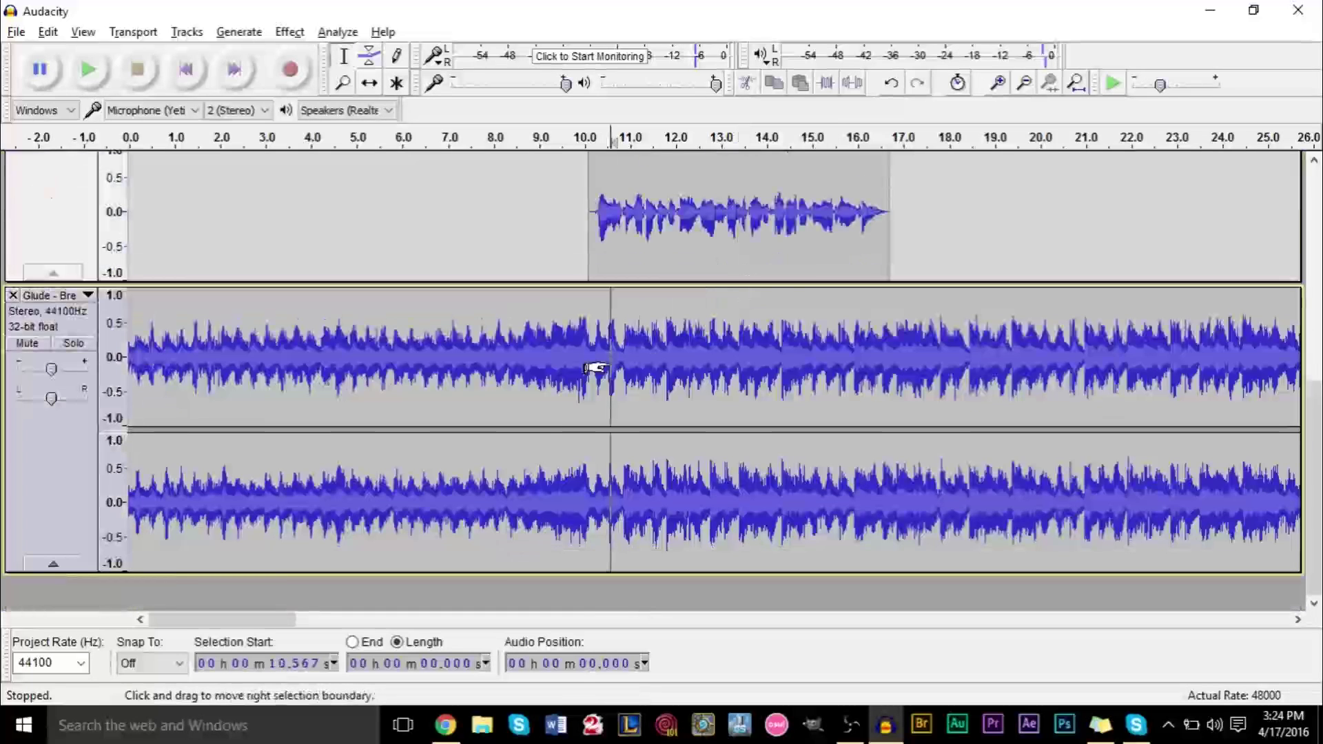
scroll(730, 377, up, 3)
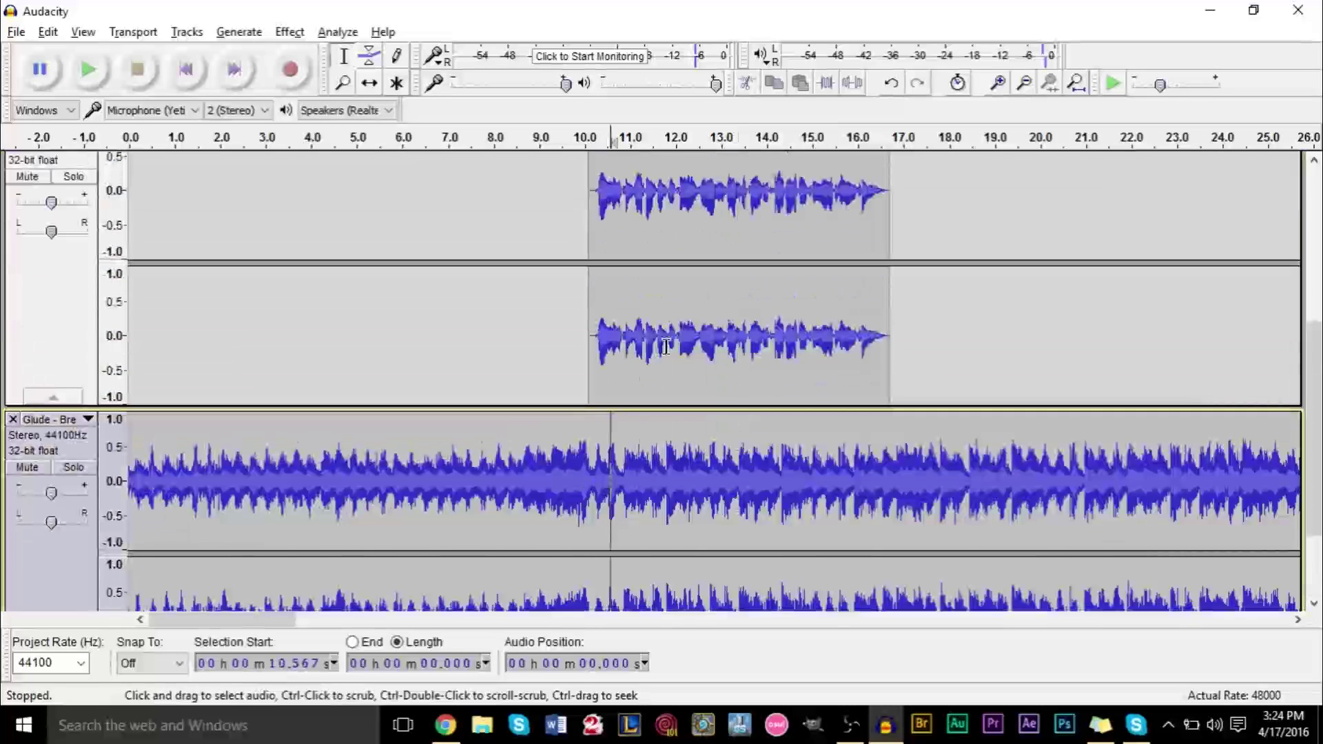
scroll(574, 157, up, 1)
scroll(562, 158, down, 2)
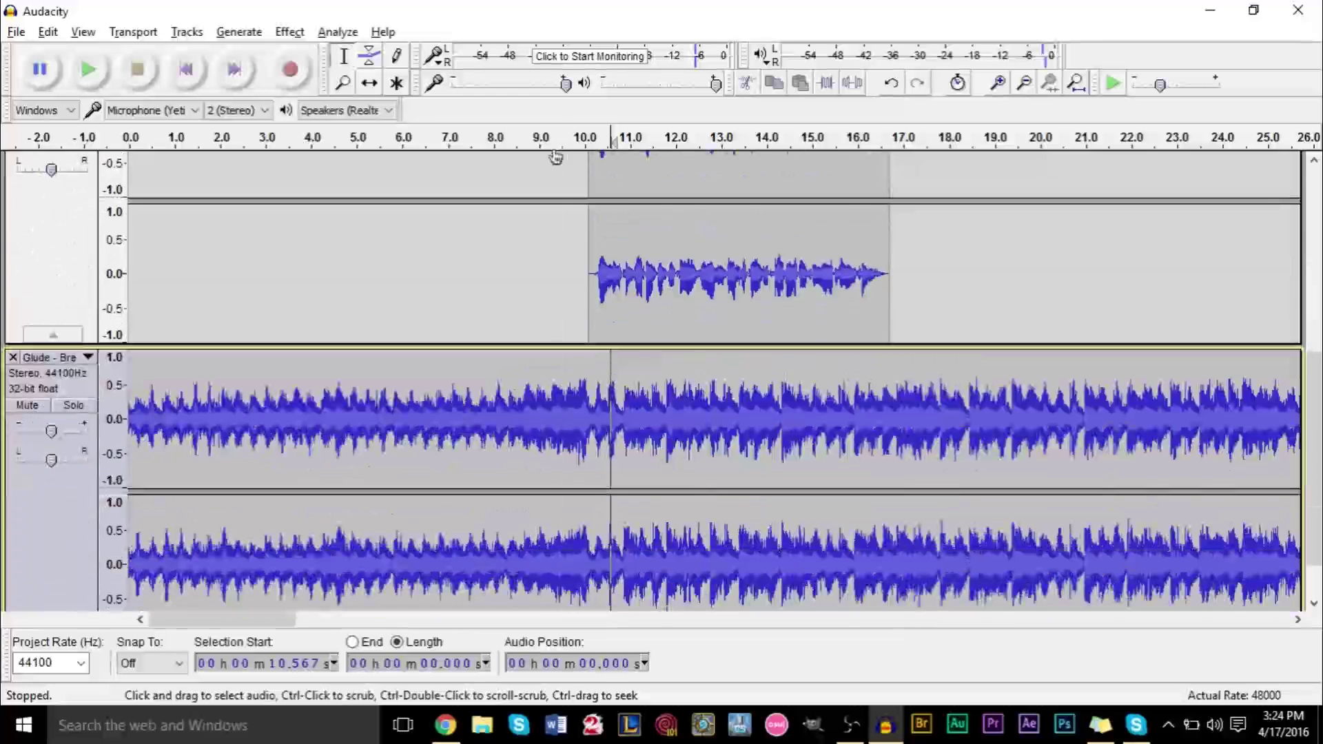
click(535, 131)
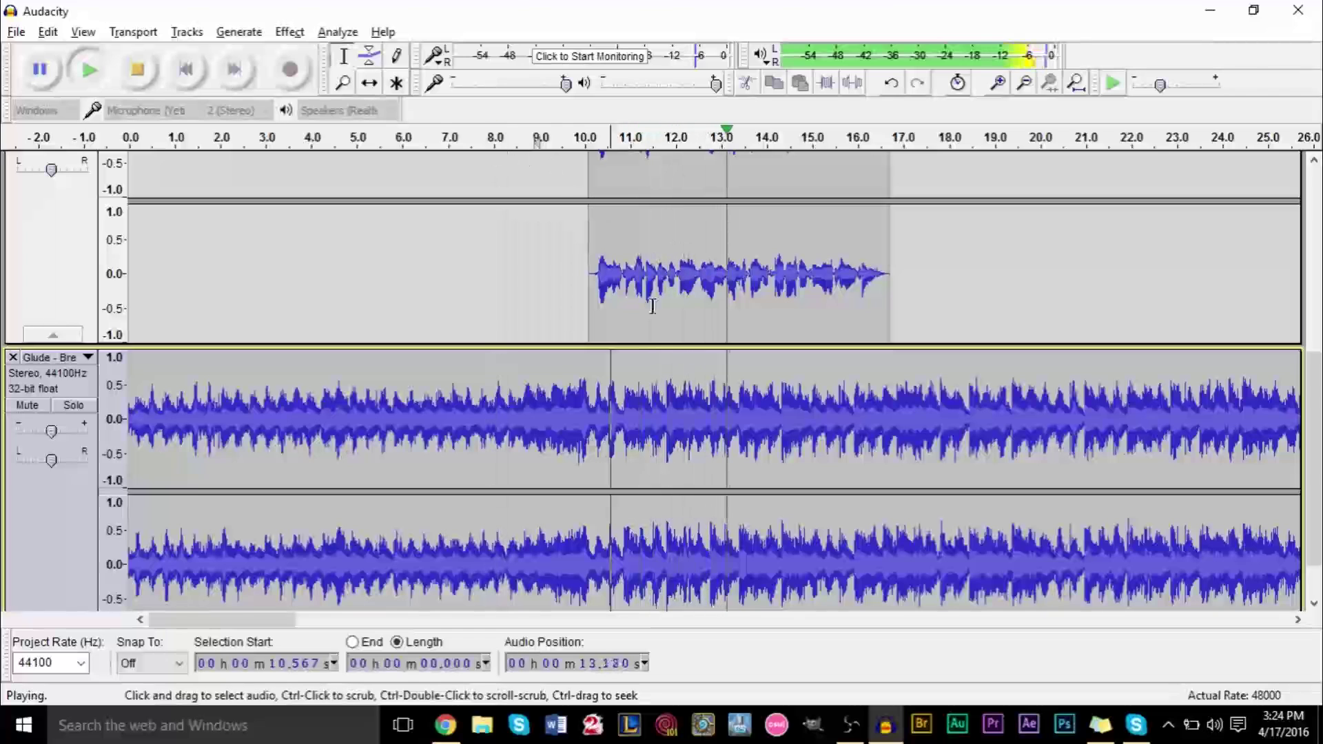
click(137, 69)
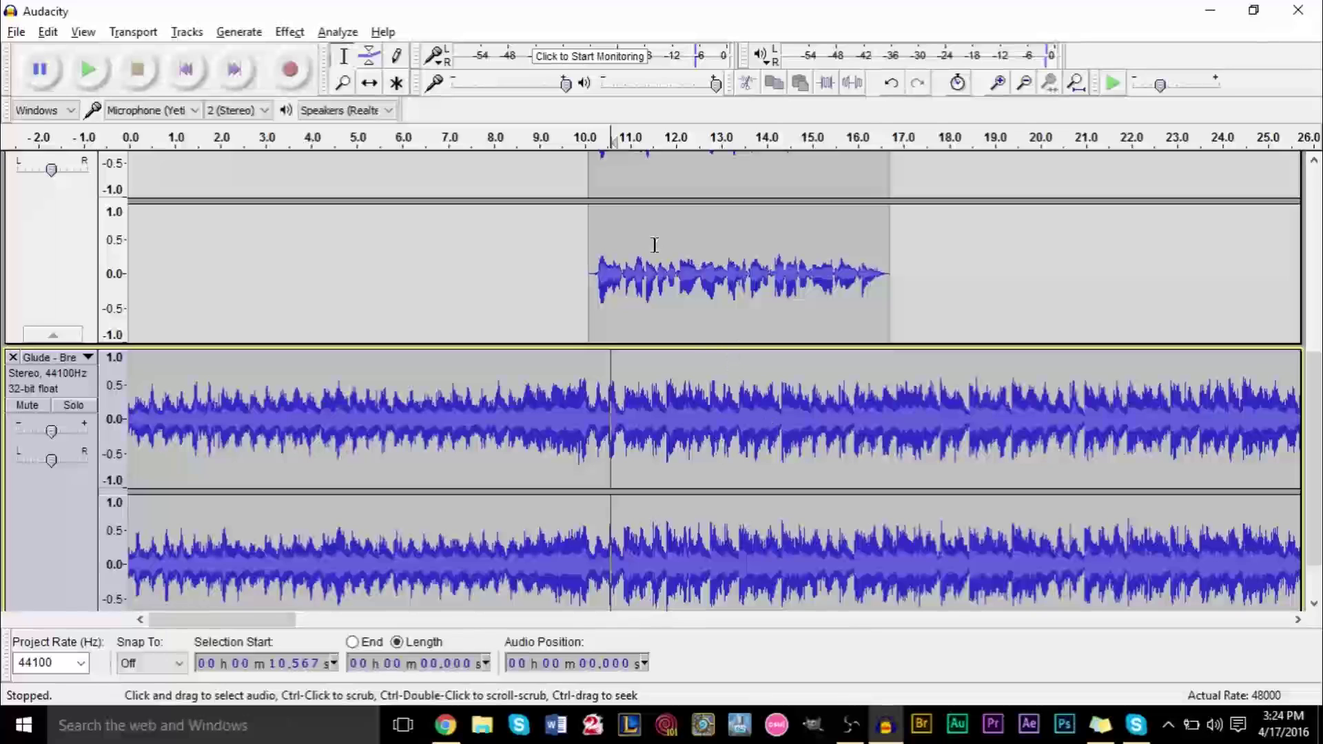
- Drag across the Glude music track from 10.1 s back to 0 s
drag(590, 376, 892, 387)
scroll(546, 295, down, 1)
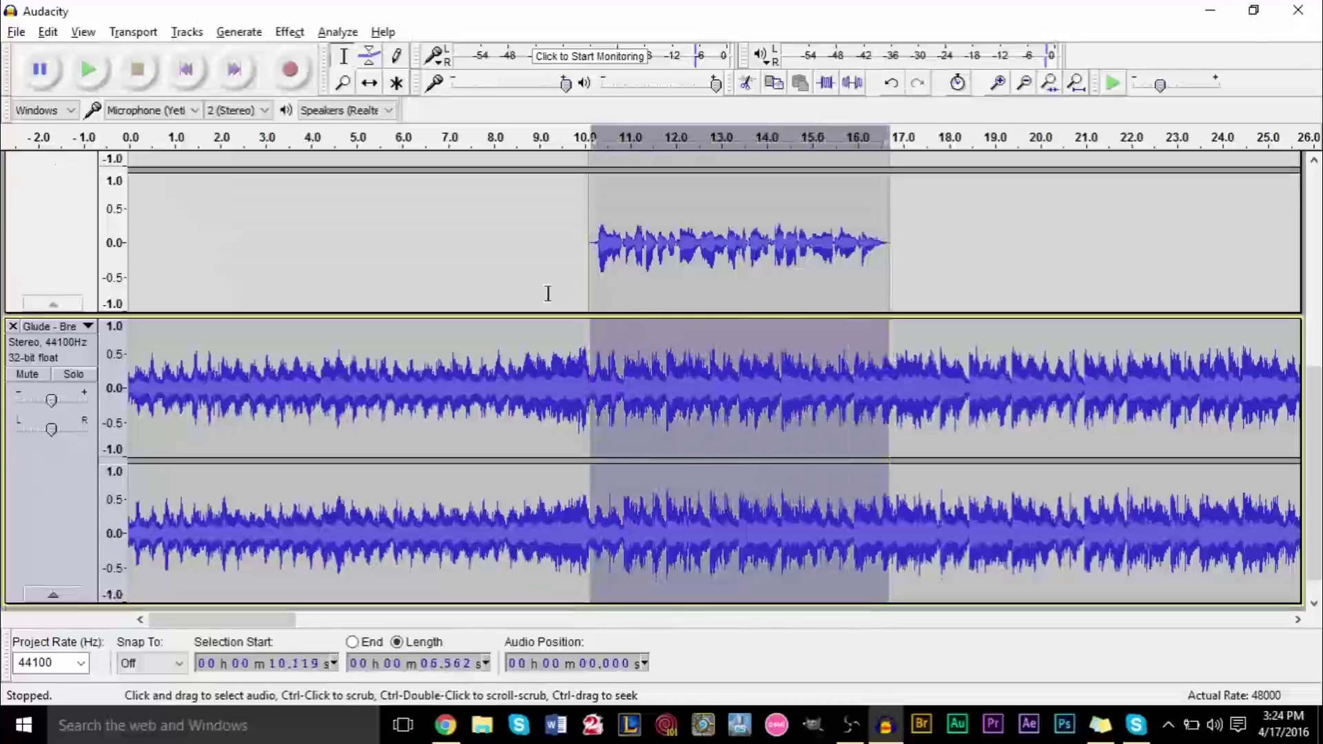
click(510, 293)
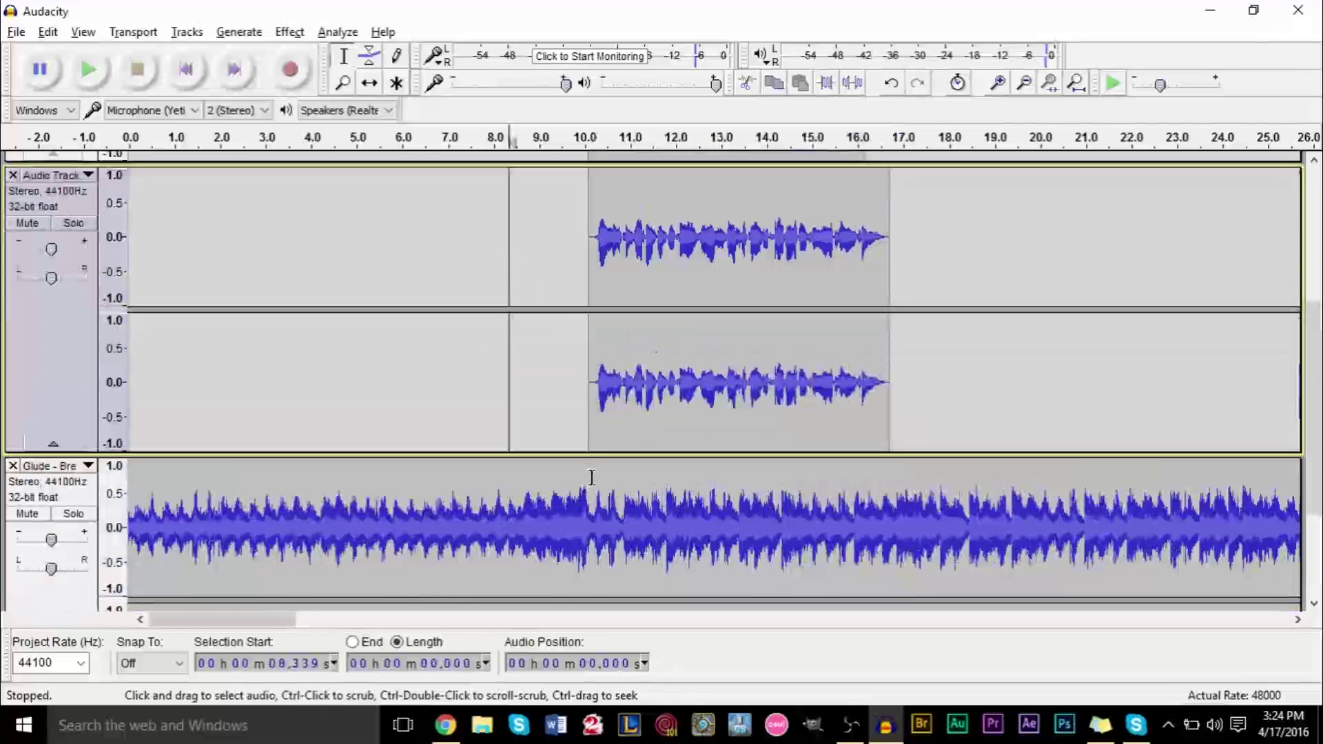
drag(591, 477, 114, 472)
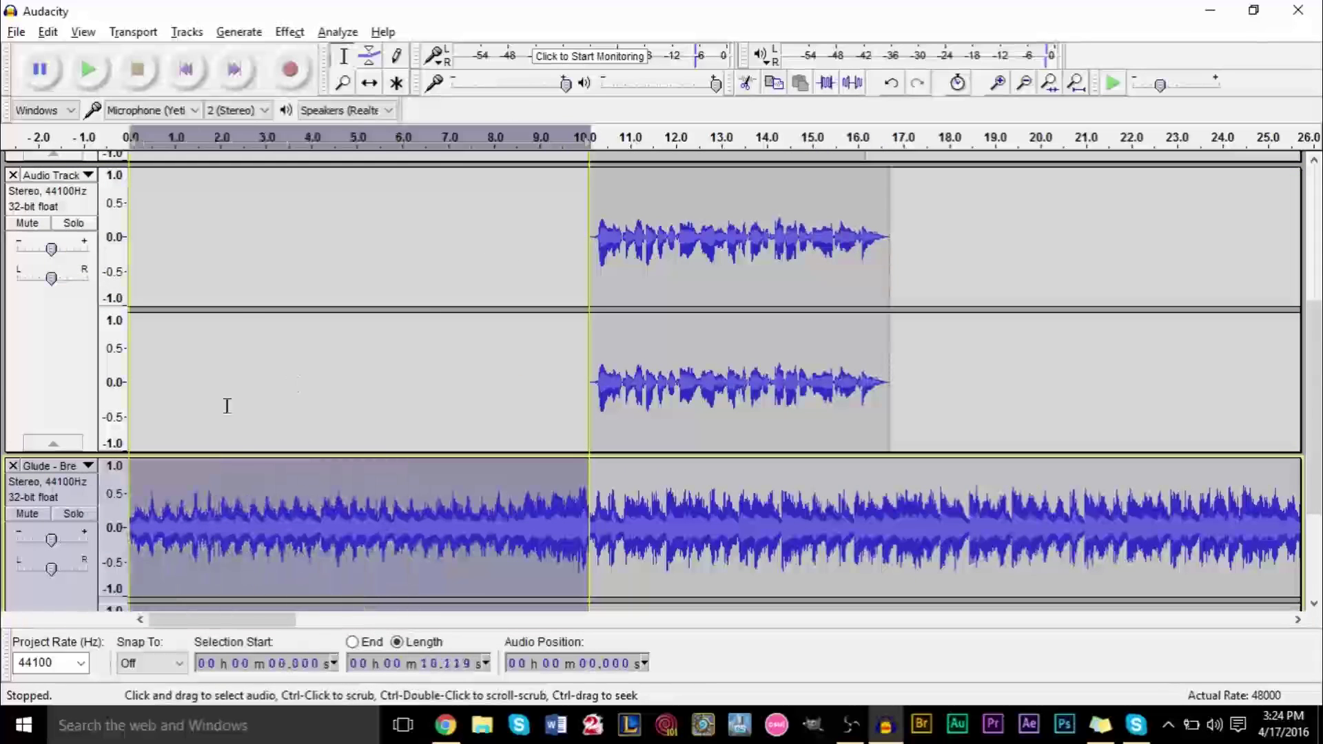
click(427, 345)
- With the Envelope Tool, drag the Glude track's volume down at about 10 s, fading from 8 s
scroll(414, 344, down, 5)
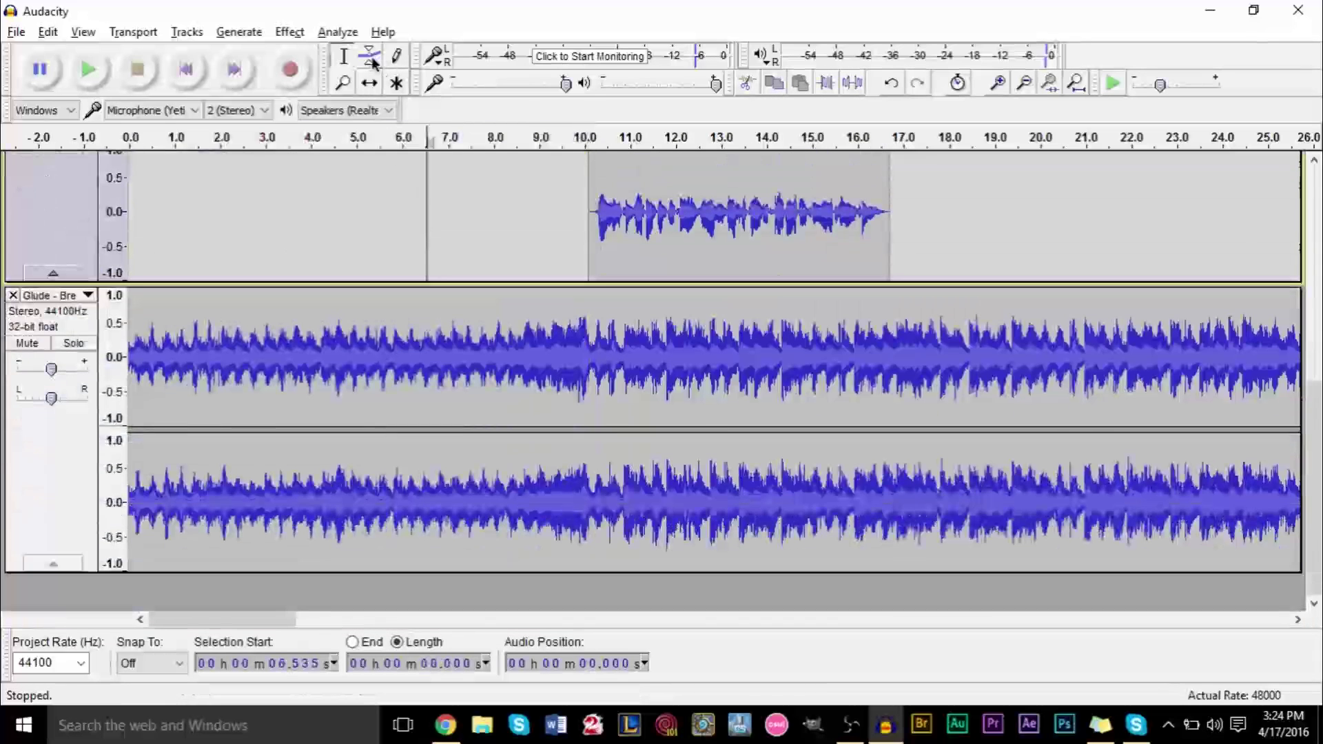
click(372, 61)
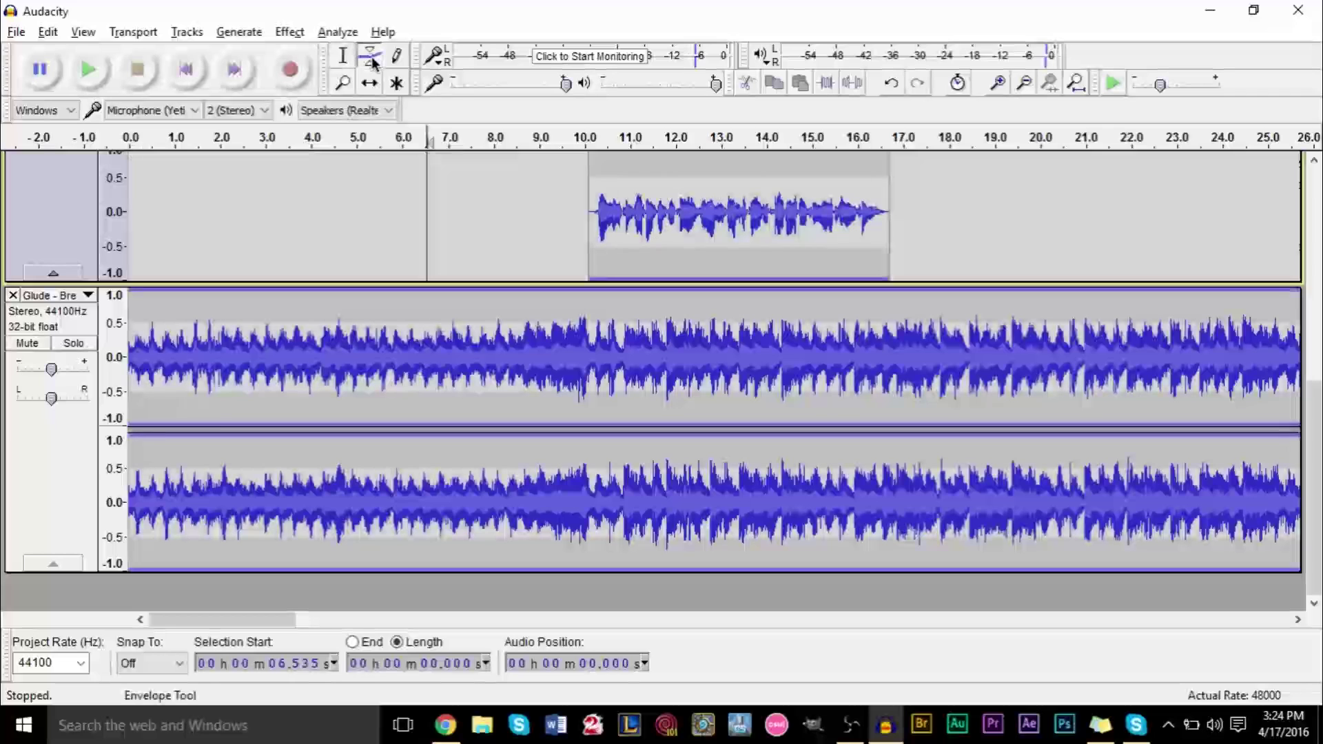
click(588, 297)
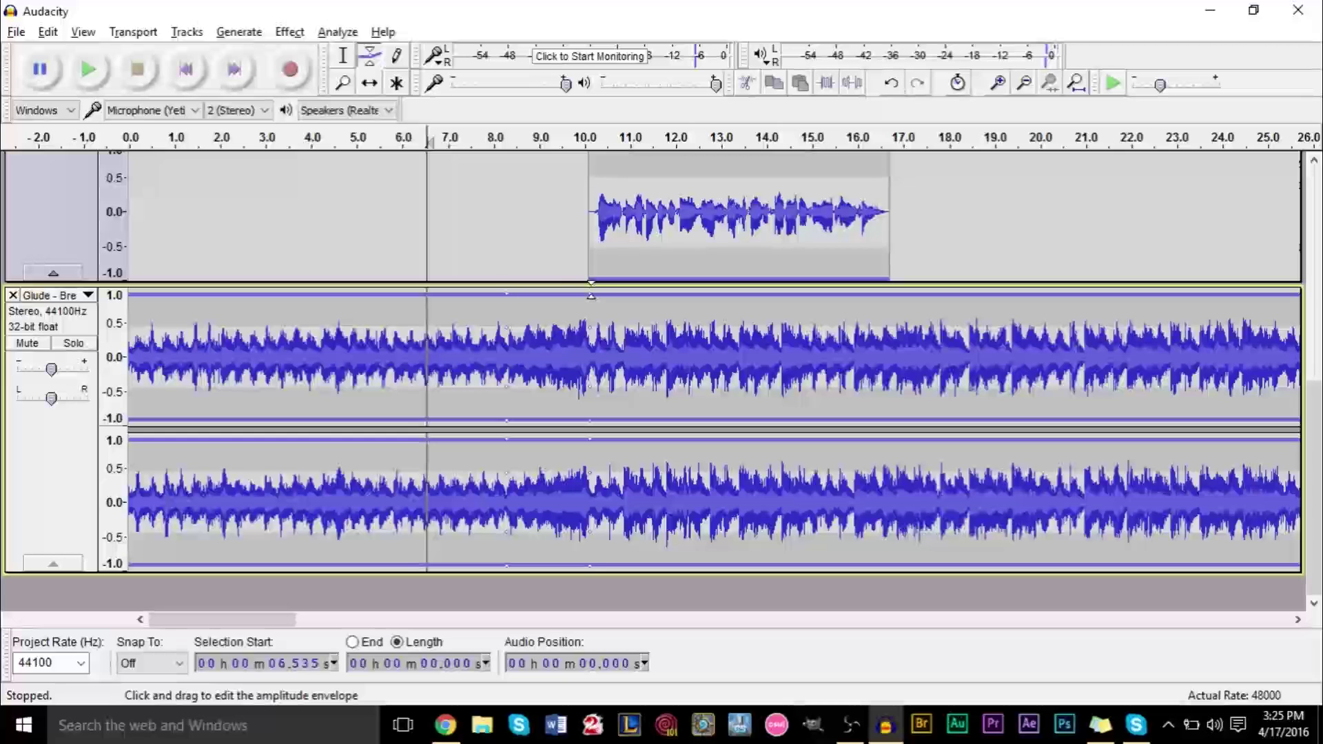
drag(592, 289, 588, 337)
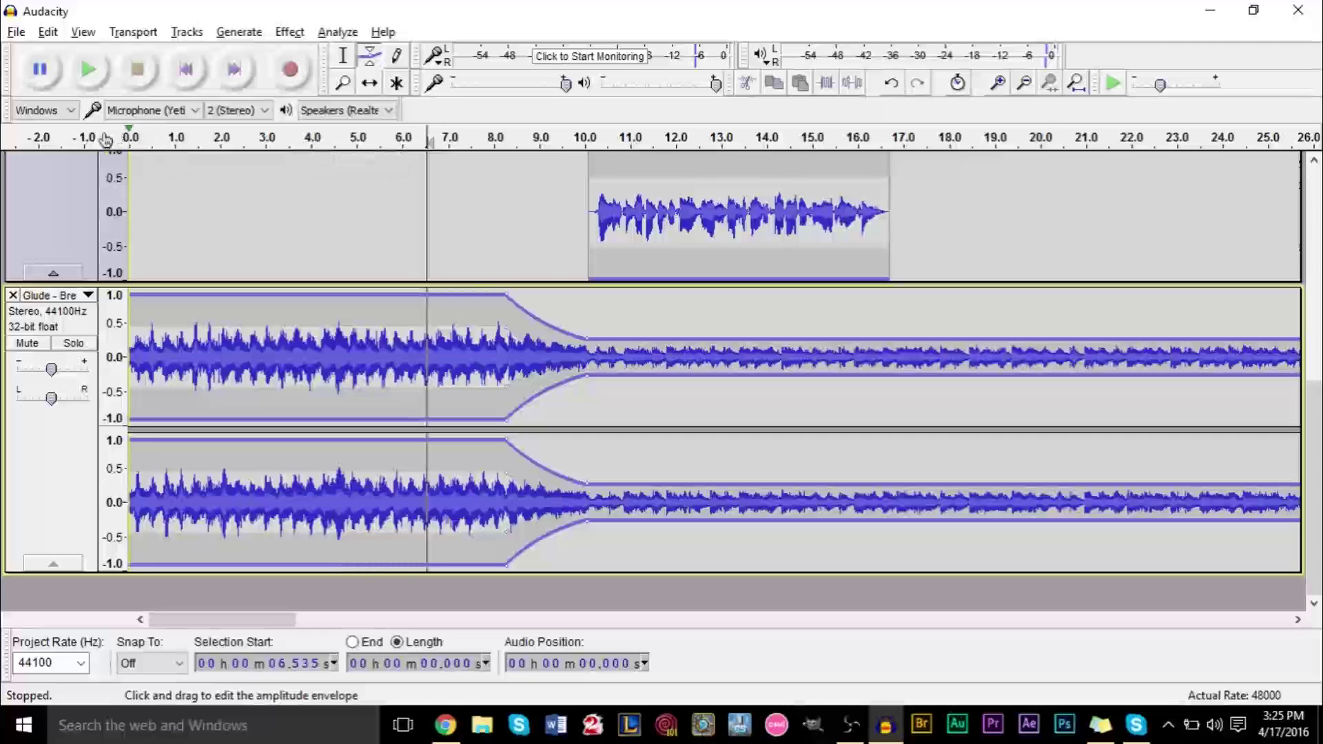
click(128, 137)
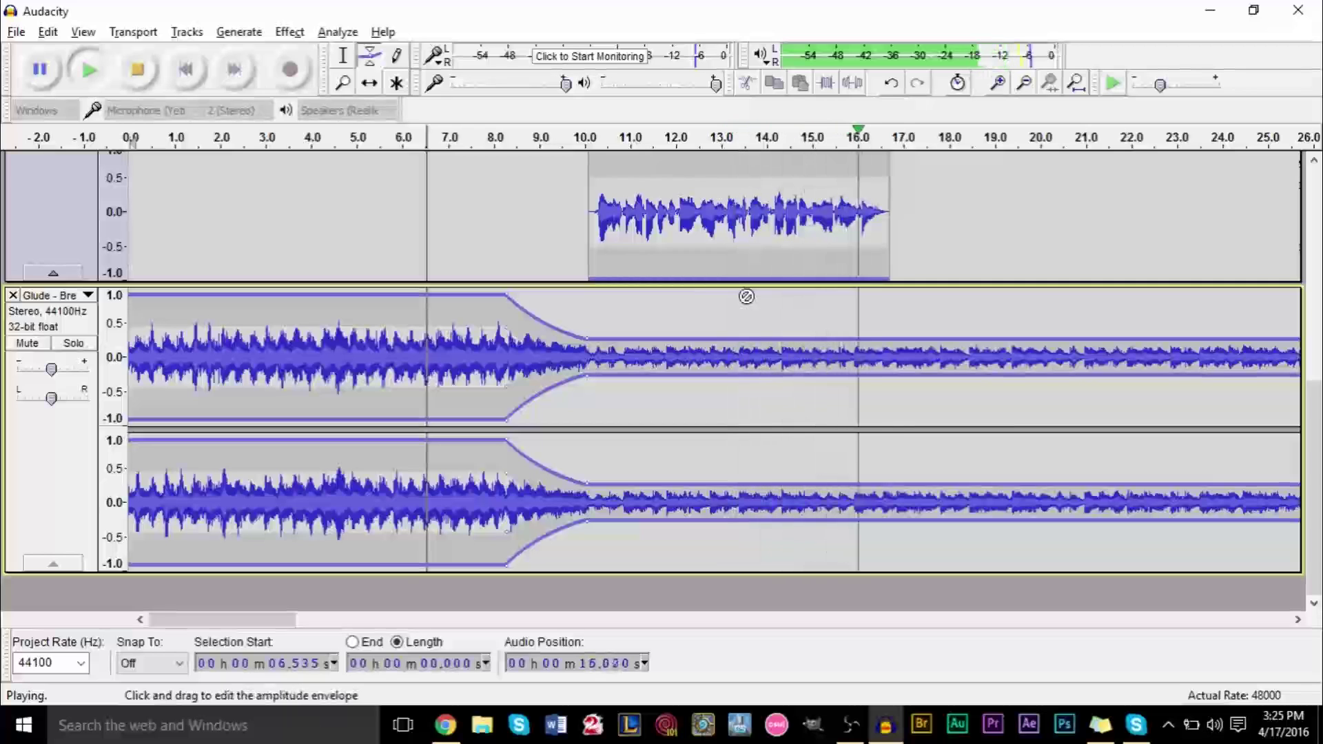
key(space)
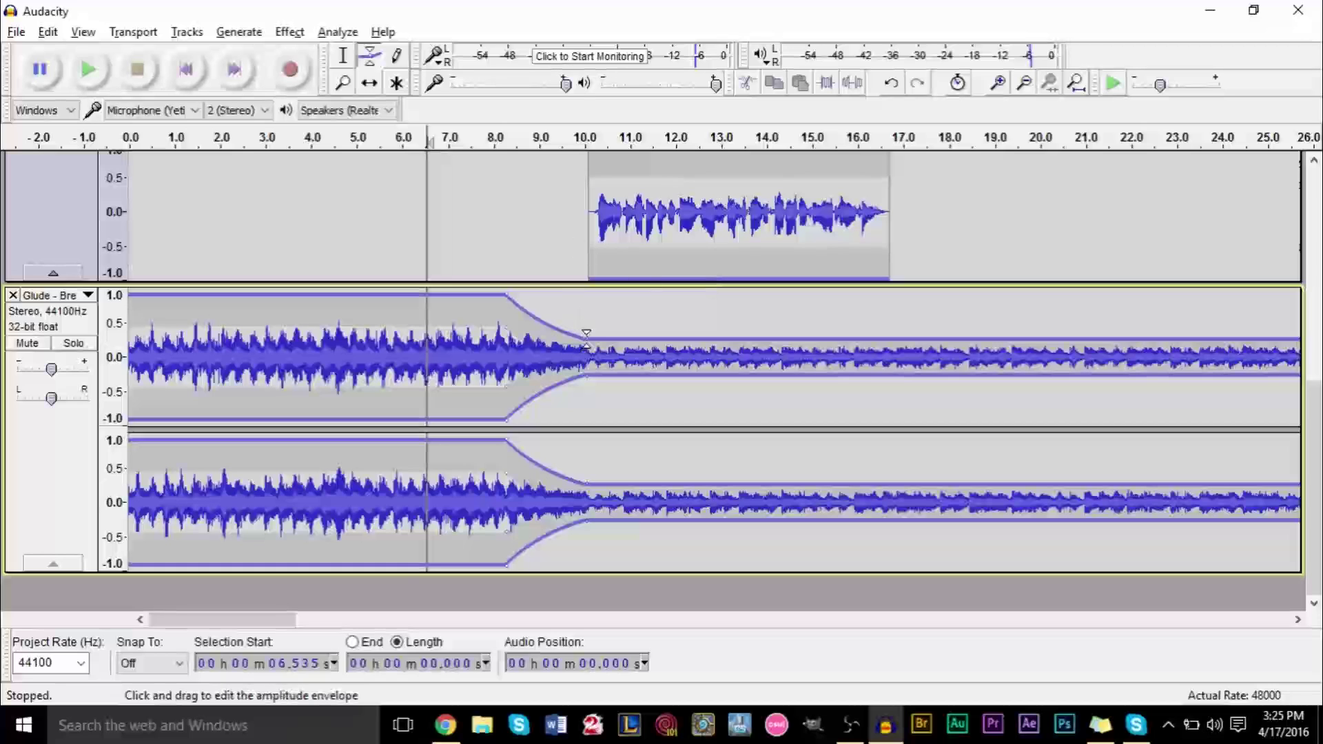
- Lower the ducked level further, then add envelope points raising the music to full volume near 17.5 s
drag(586, 337, 587, 342)
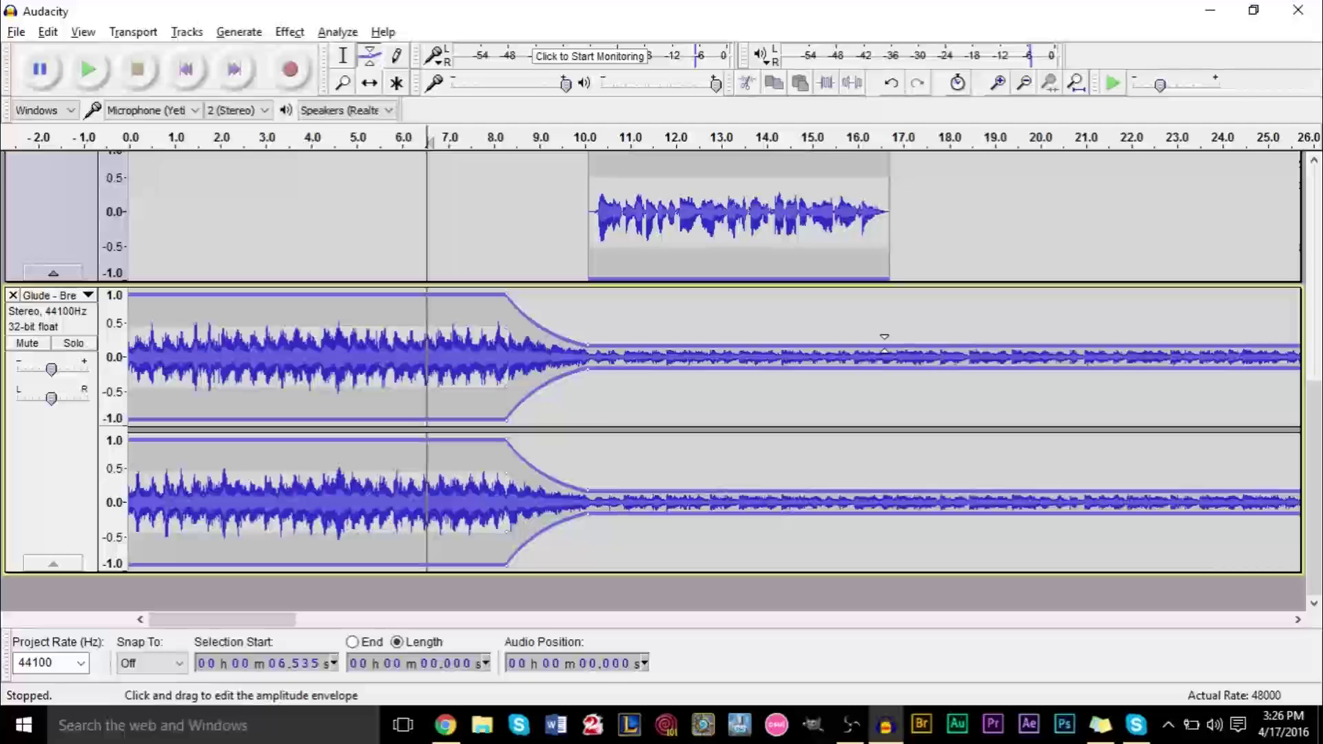
click(885, 344)
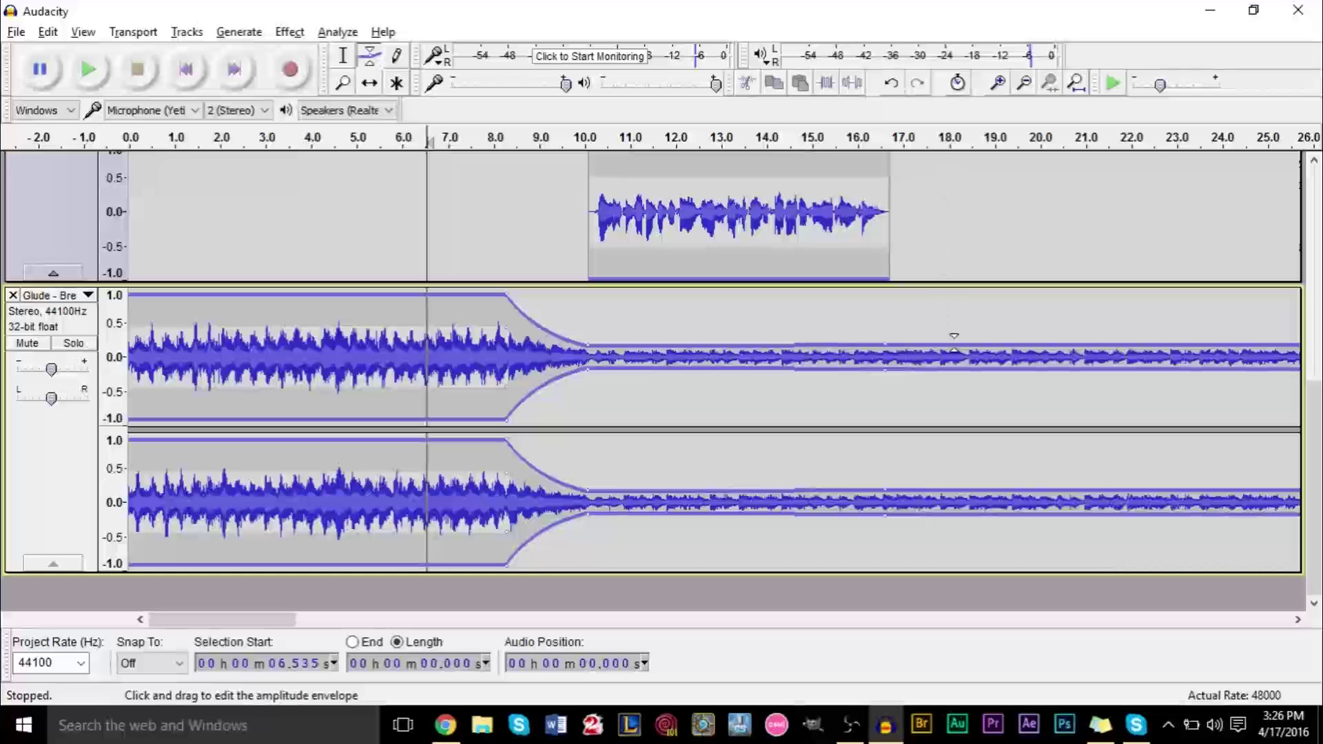
click(951, 338)
drag(951, 337, 946, 284)
- Play the mix from about 8 s to hear the ducking
scroll(944, 286, up, 4)
scroll(930, 286, down, 3)
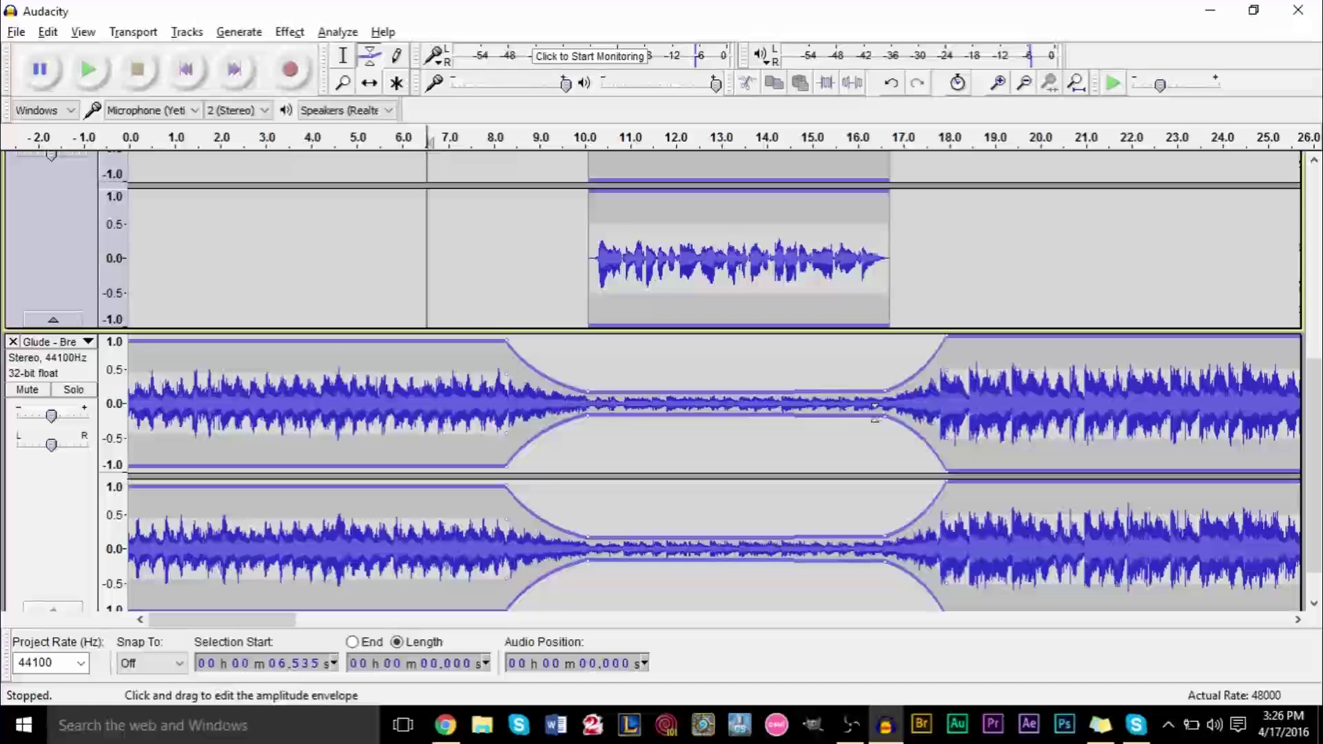
click(492, 137)
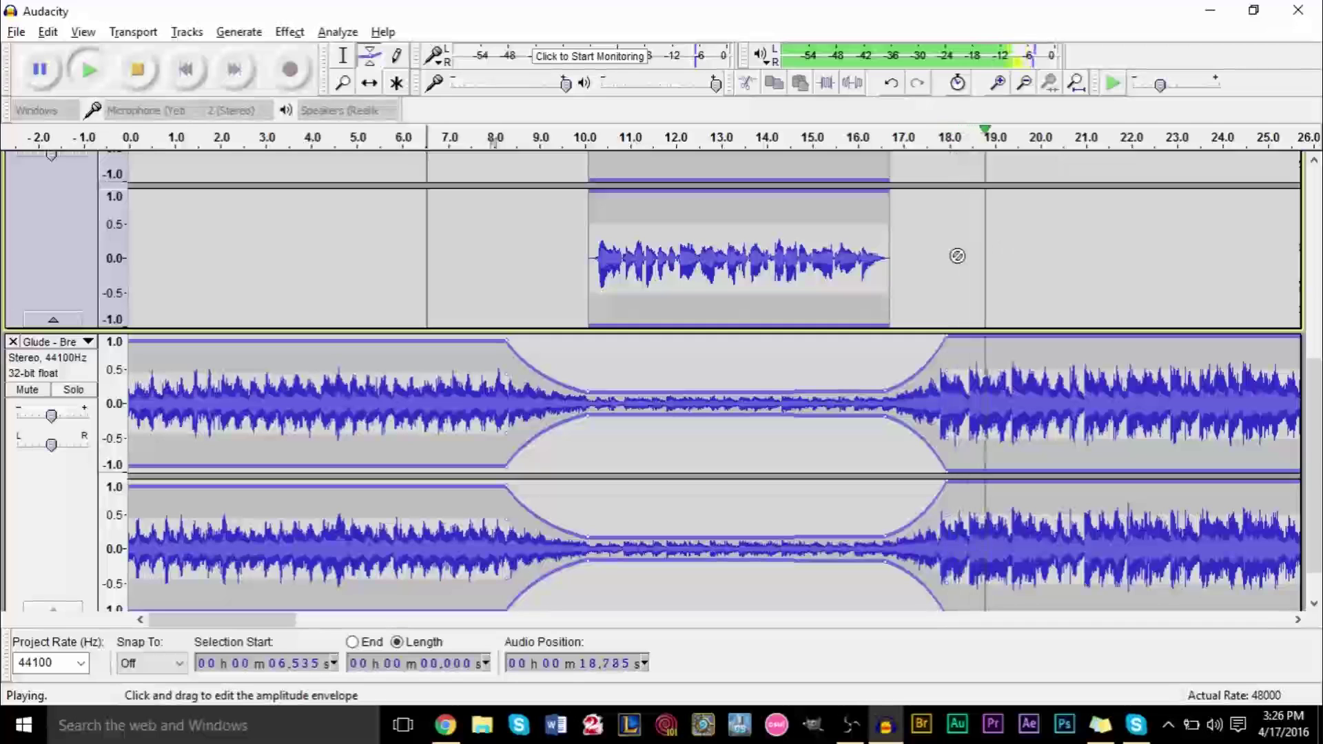
key(space)
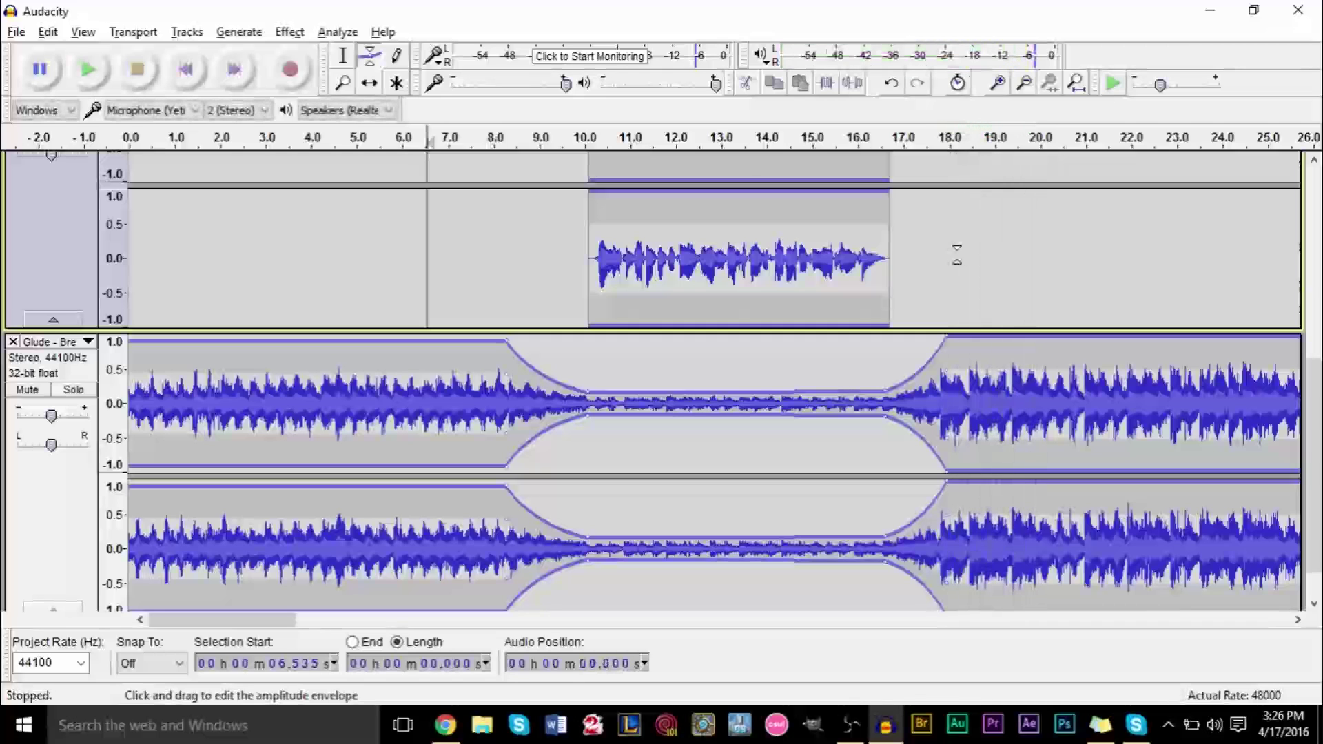
scroll(876, 281, up, 5)
scroll(877, 281, up, 3)
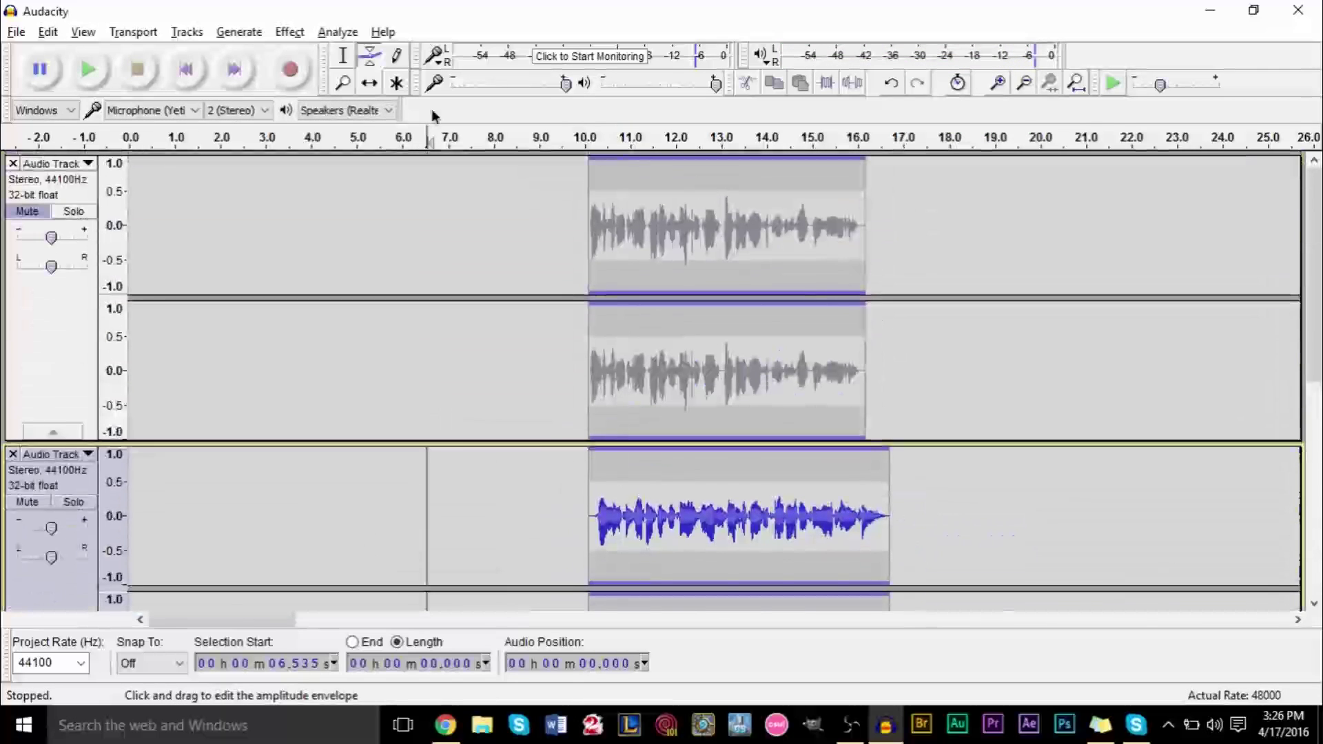
- Mute the second Audio Track and unmute the first Audio Track
scroll(21, 278, down, 1)
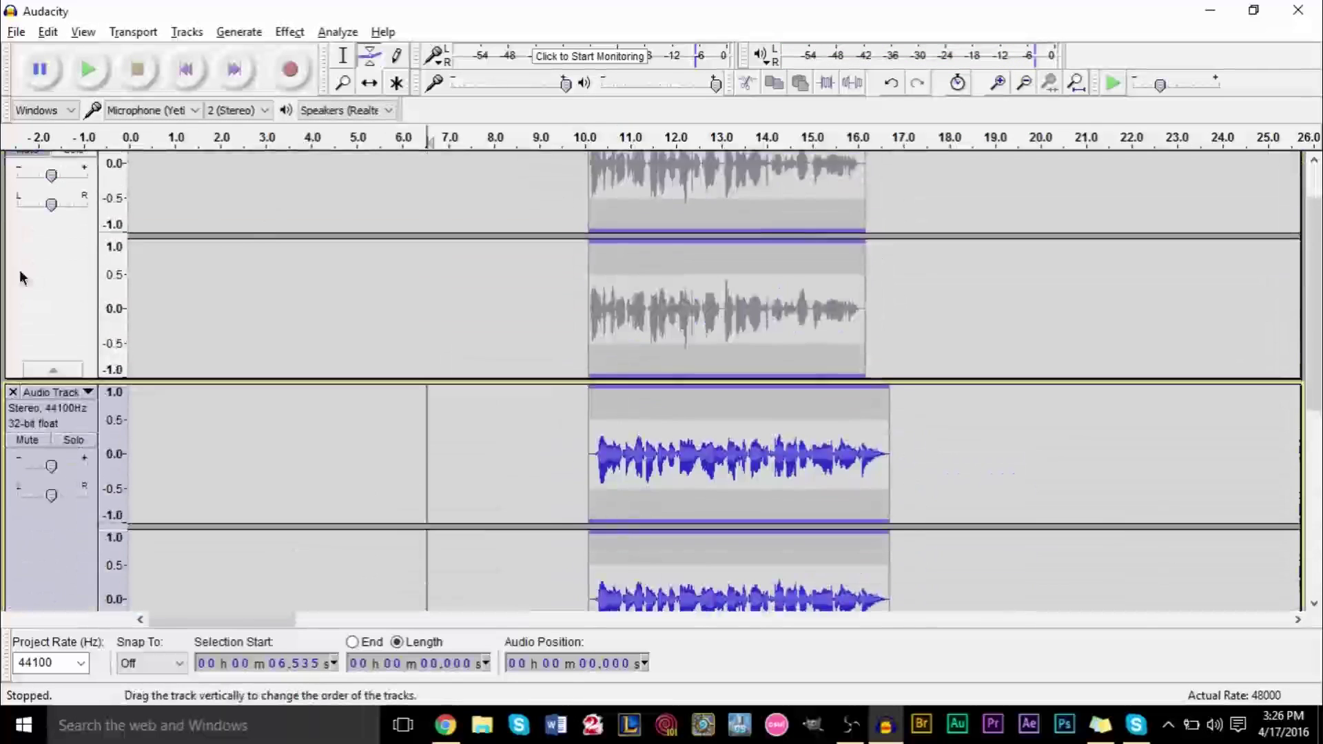
click(27, 440)
scroll(54, 448, down, 6)
scroll(54, 448, up, 8)
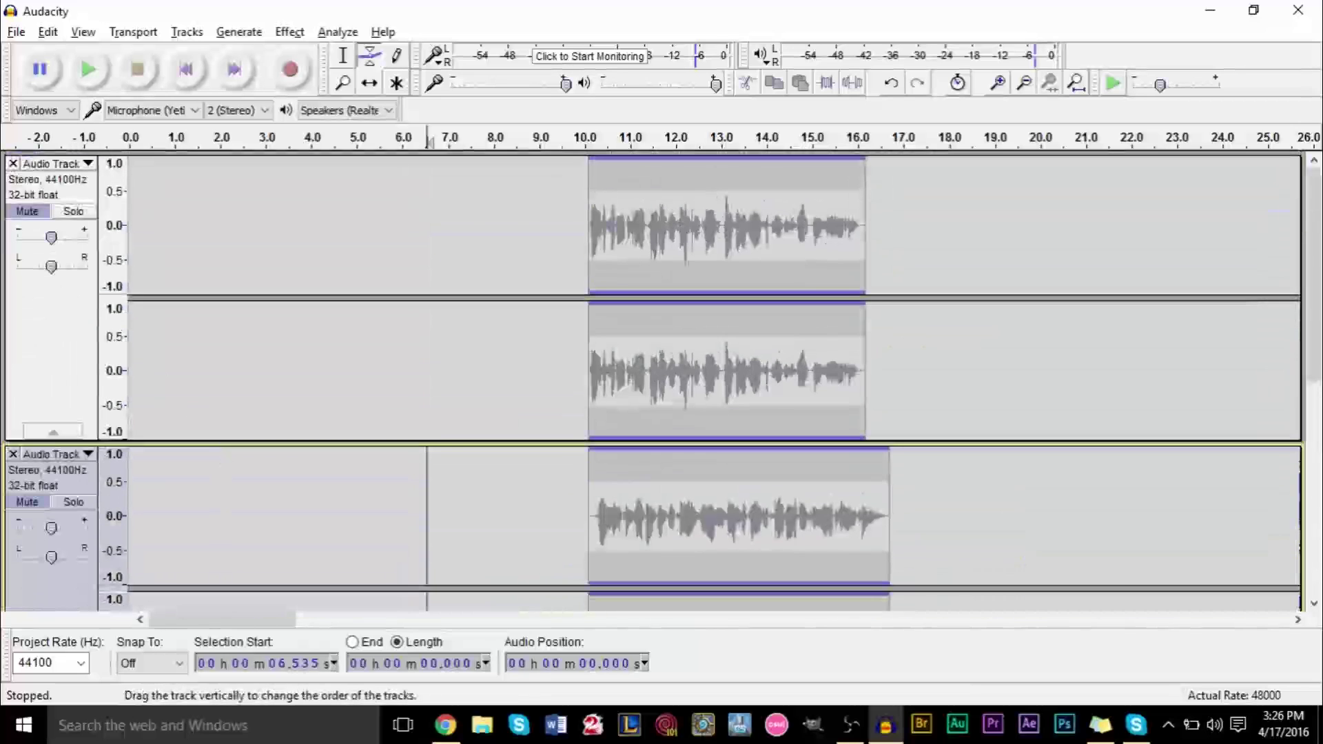
click(28, 211)
- Play the mix from about 9 s, then stop playback with Space
scroll(567, 196, down, 6)
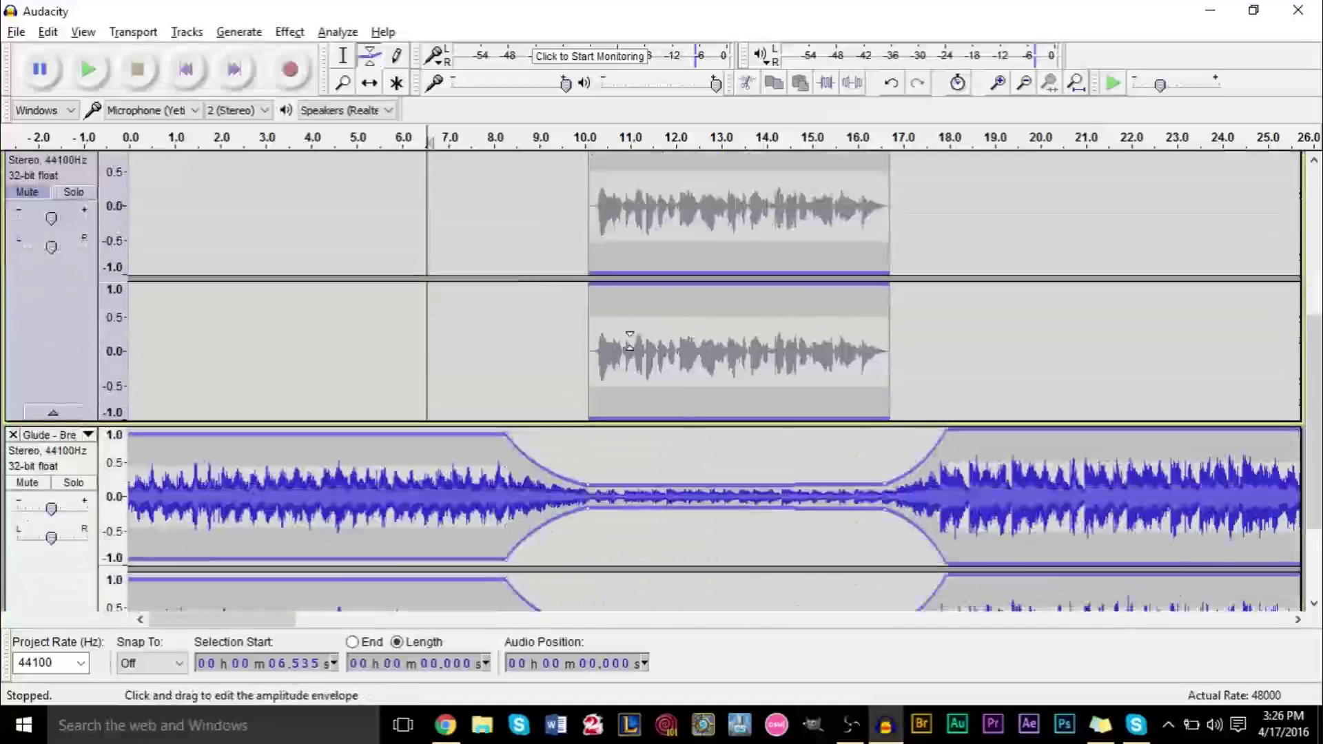
scroll(695, 203, up, 4)
click(540, 138)
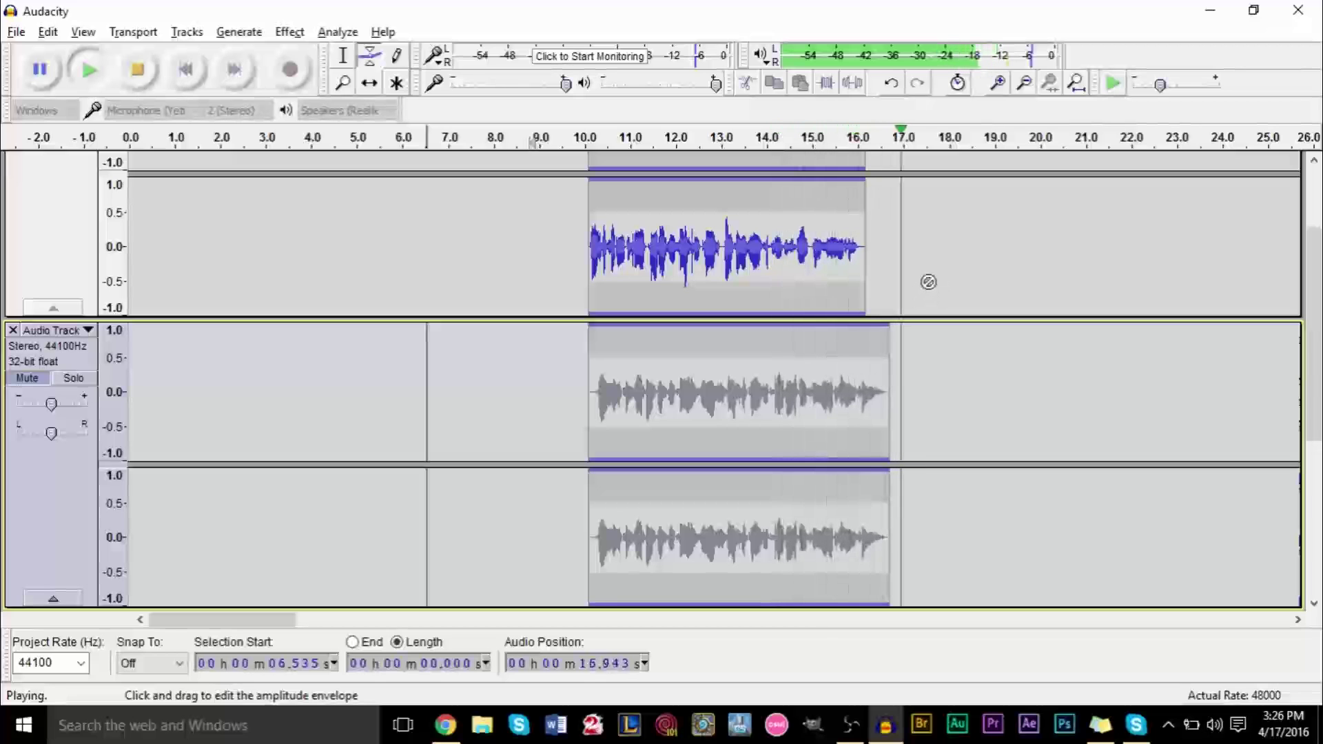
scroll(924, 287, down, 5)
scroll(985, 317, down, 1)
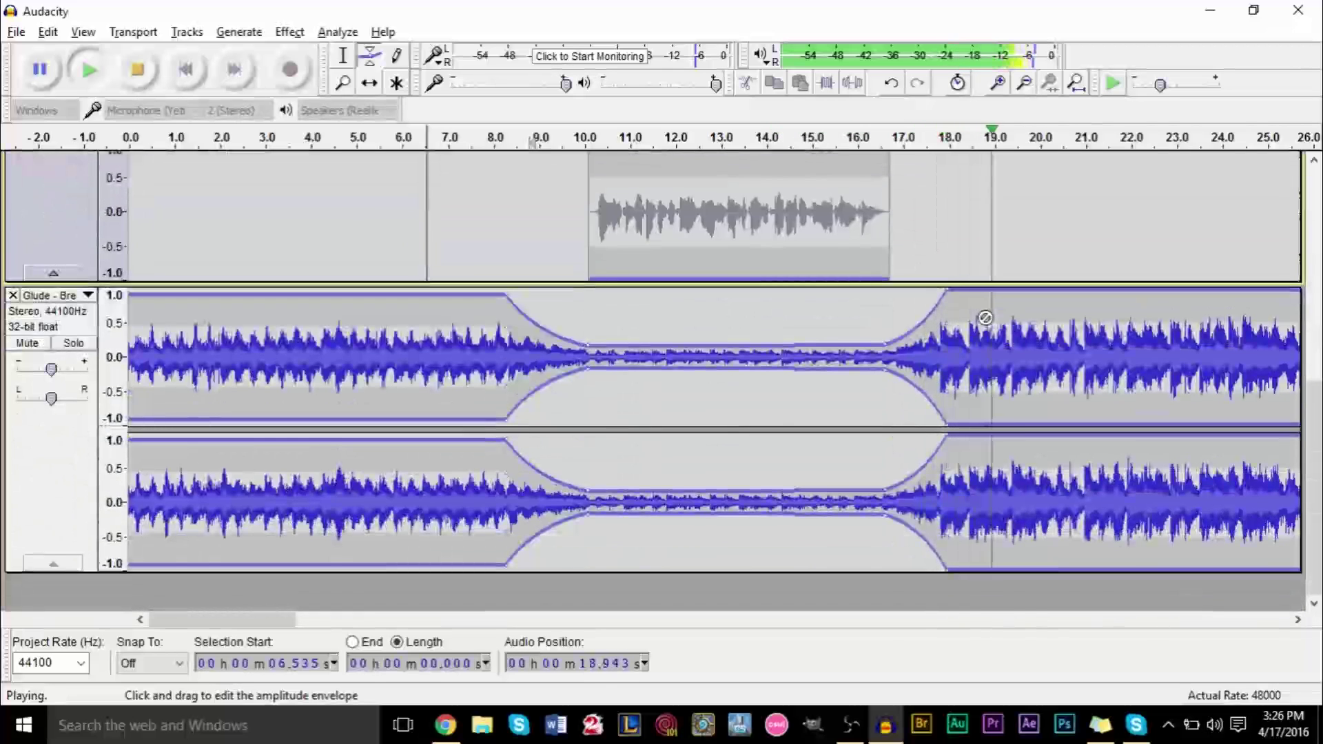
key(space)
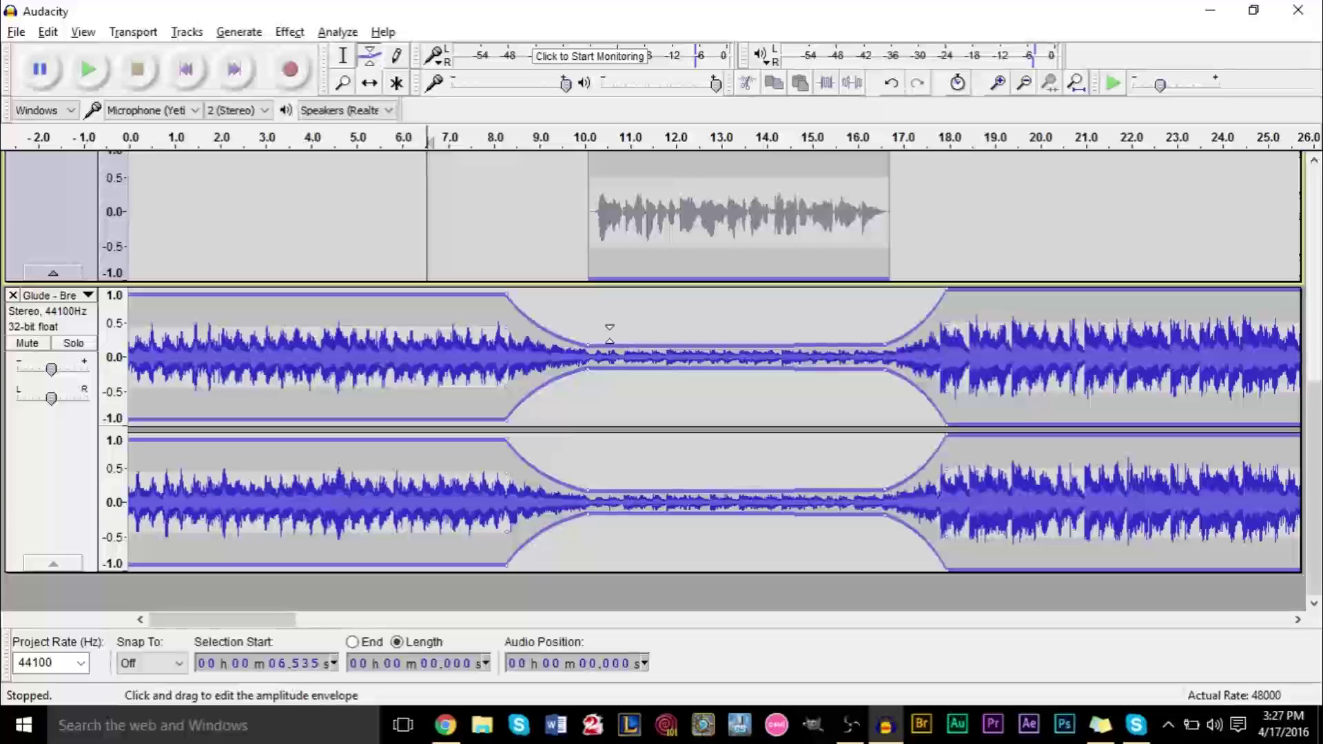
scroll(614, 440, up, 3)
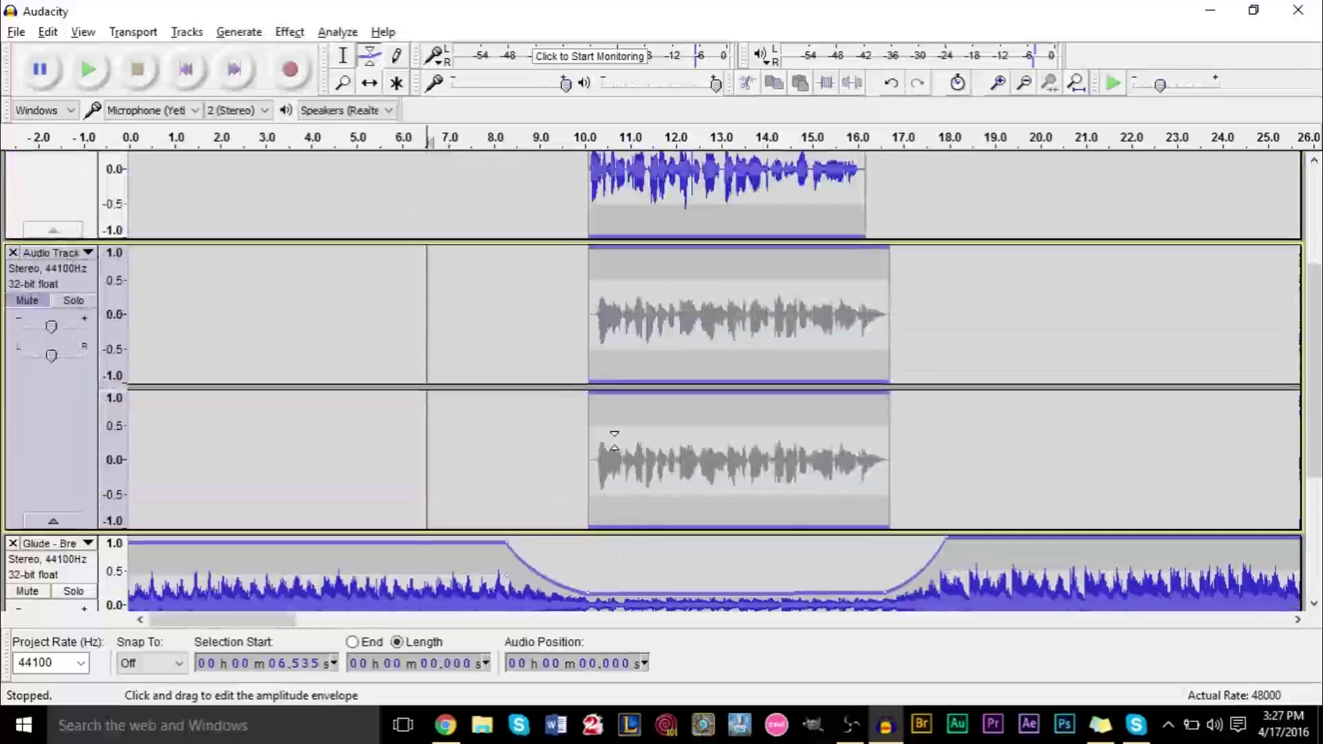
scroll(614, 441, up, 2)
scroll(614, 441, down, 5)
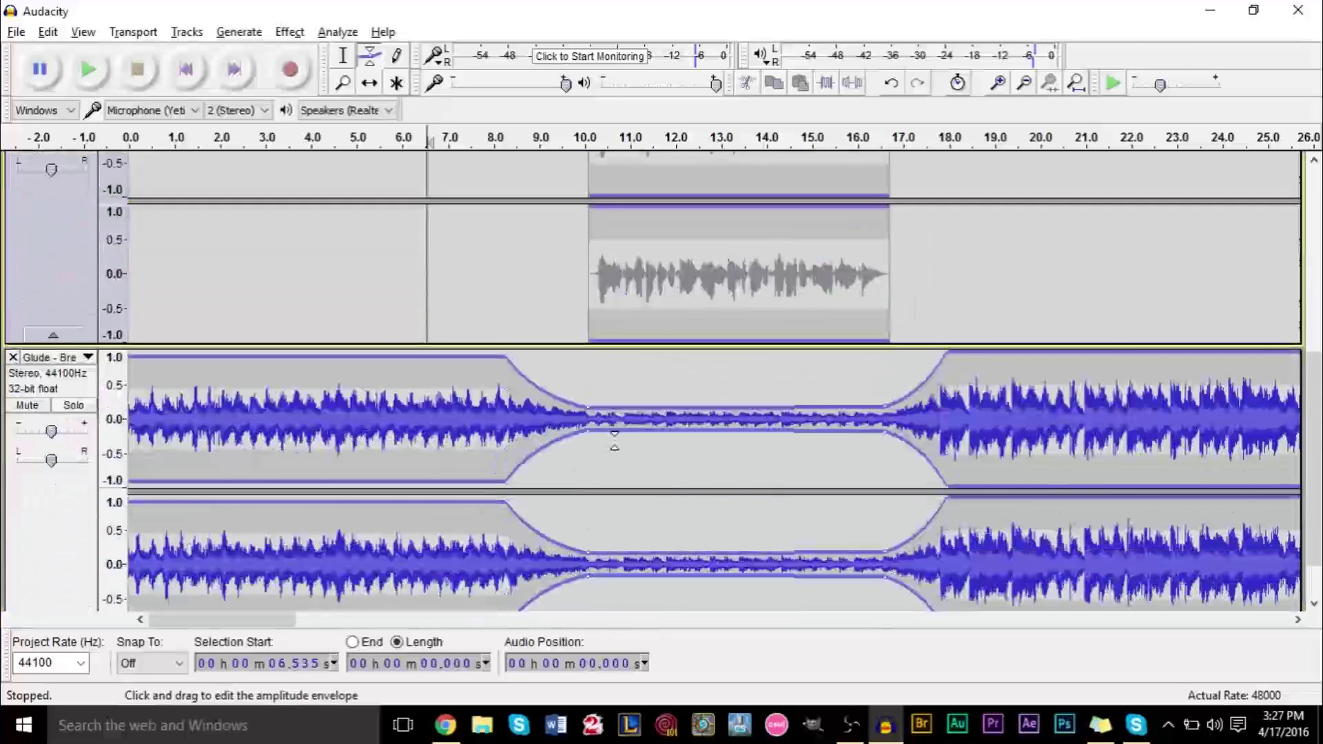